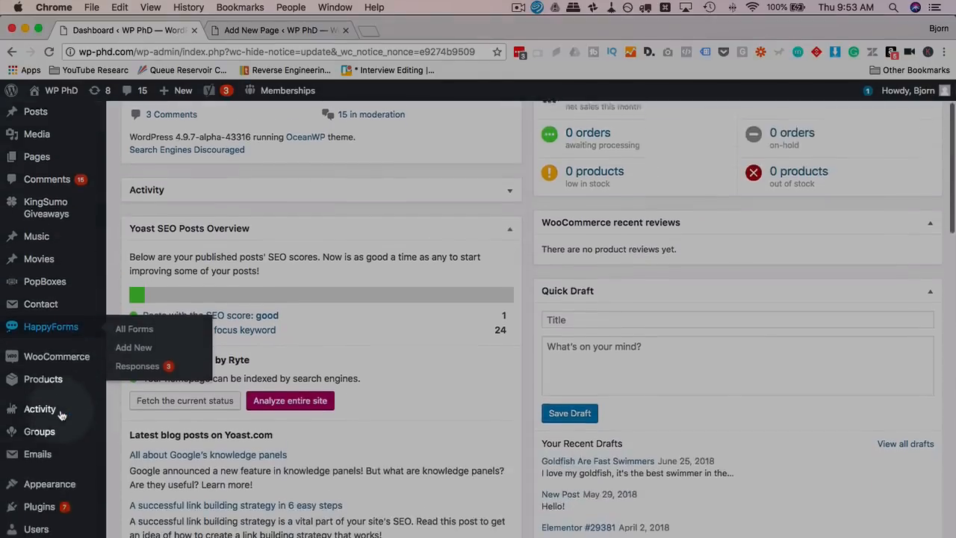
- Search the plugins available to add for "wordpress beta testing"
{"action": "mouse_move", "coordinate": [57, 399]}
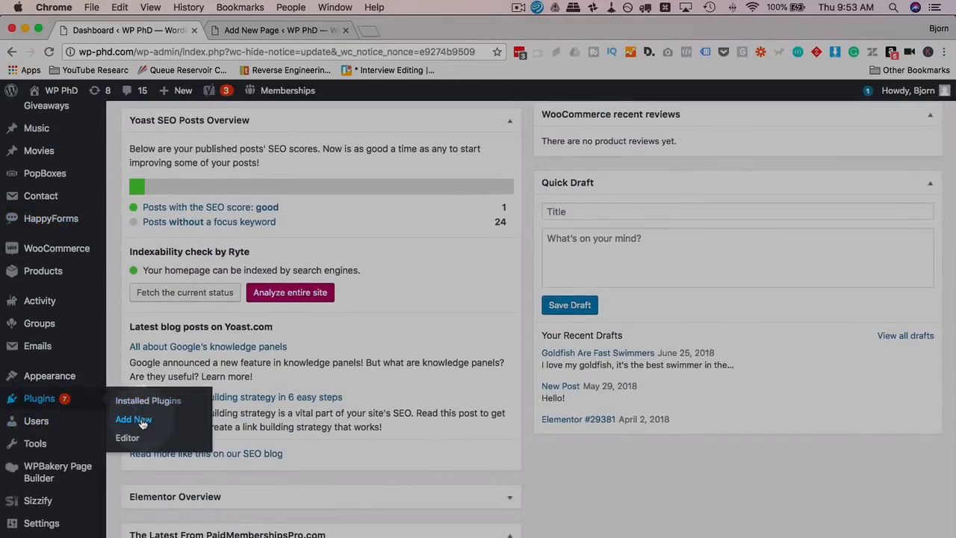
{"action": "left_click", "coordinate": [135, 419]}
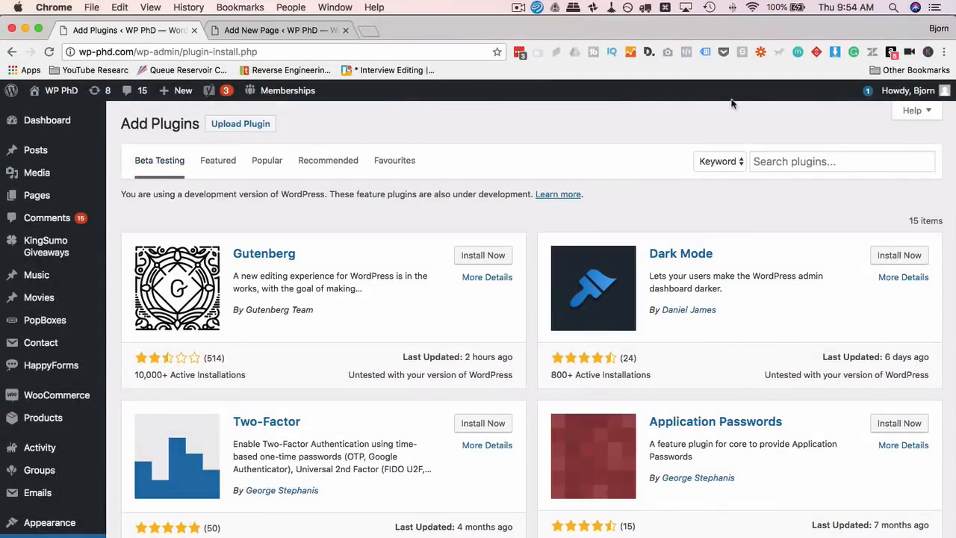
{"action": "left_click", "coordinate": [770, 160]}
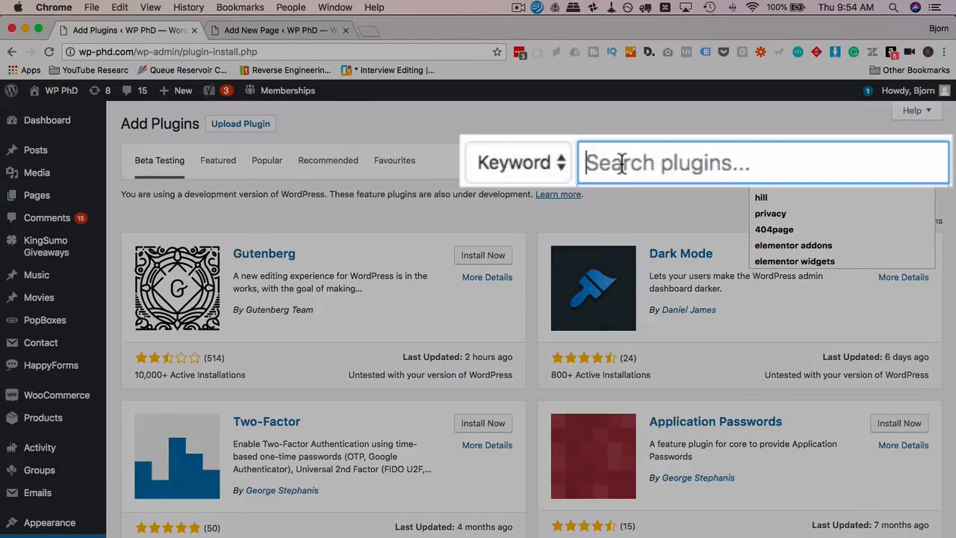
{"action": "type", "text": "wordpress beta testing"}
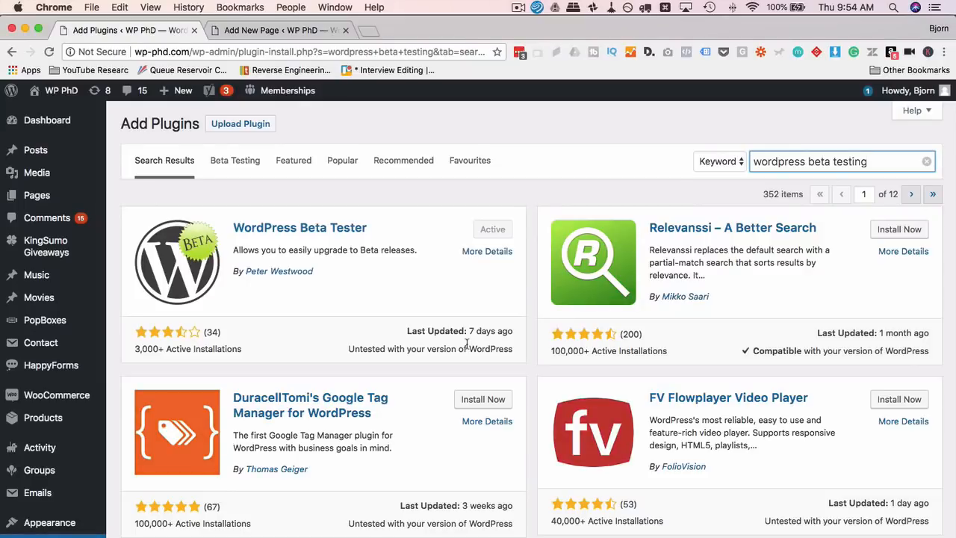
- Look through the search results around WordPress Beta Tester, and list the Beta Testing category of plugins
{"action": "scroll", "coordinate": [575, 327], "scroll_direction": "down", "scroll_amount": 3}
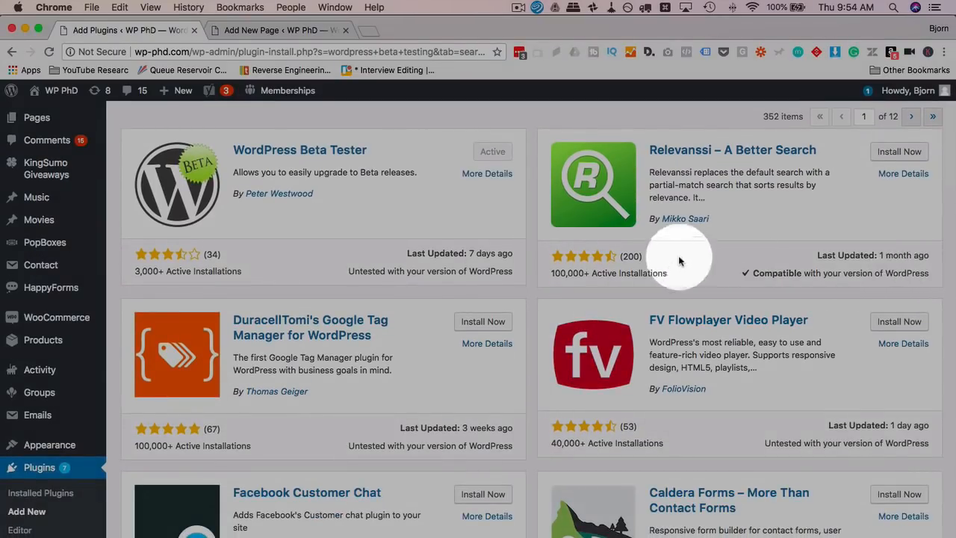
{"action": "scroll", "coordinate": [459, 296], "scroll_direction": "down", "scroll_amount": 10}
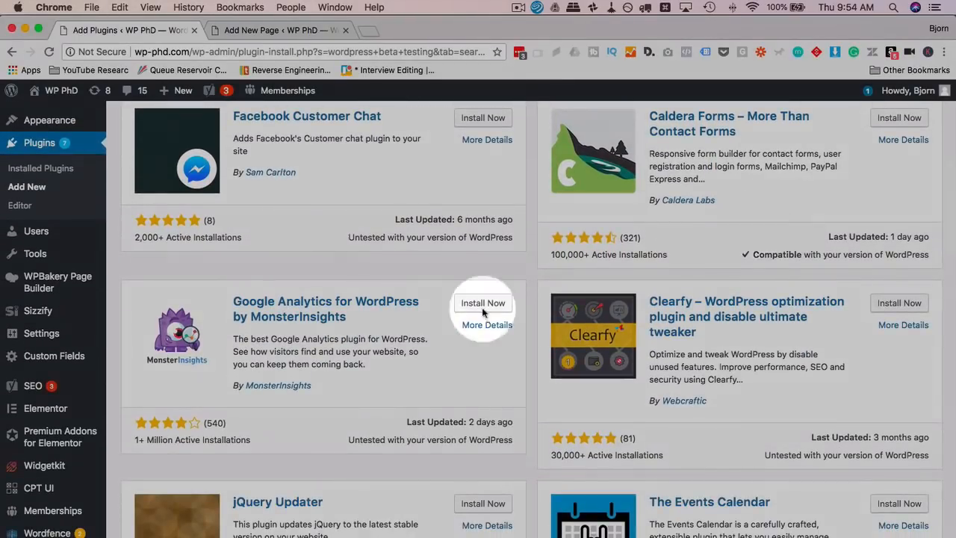
{"action": "scroll", "coordinate": [353, 366], "scroll_direction": "down", "scroll_amount": 6}
{"action": "scroll", "coordinate": [352, 316], "scroll_direction": "down", "scroll_amount": 3}
{"action": "scroll", "coordinate": [352, 363], "scroll_direction": "up", "scroll_amount": 18}
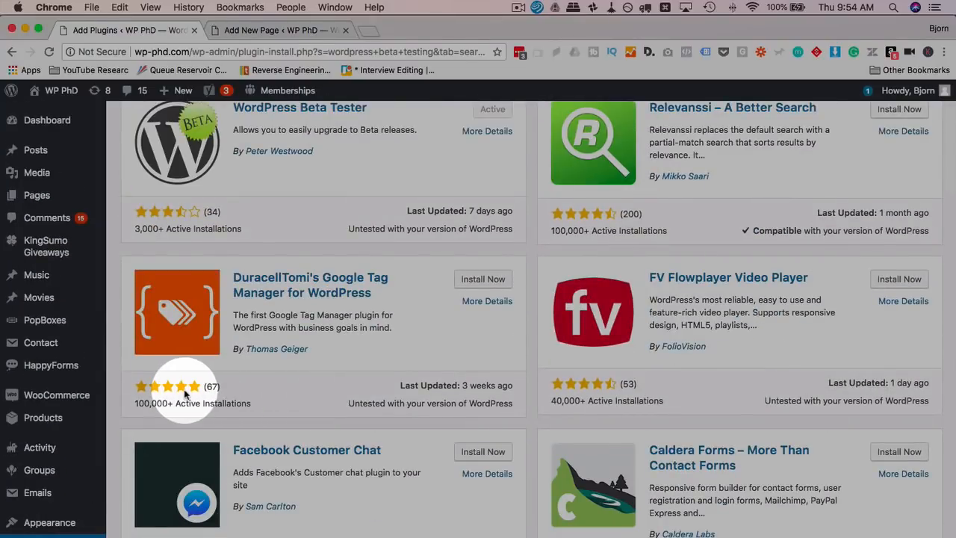
{"action": "scroll", "coordinate": [183, 396], "scroll_direction": "up", "scroll_amount": 1}
{"action": "scroll", "coordinate": [186, 396], "scroll_direction": "up", "scroll_amount": 2}
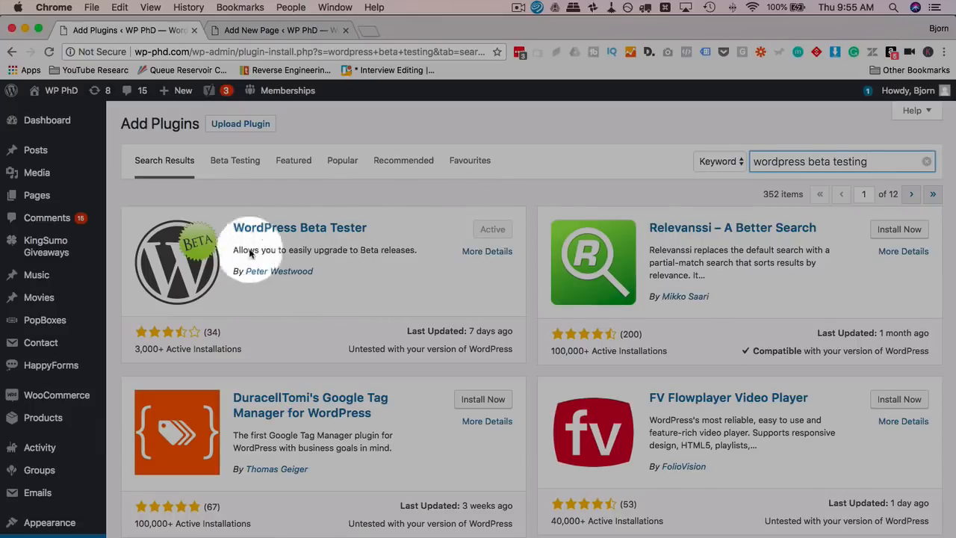
{"action": "left_click", "coordinate": [228, 165]}
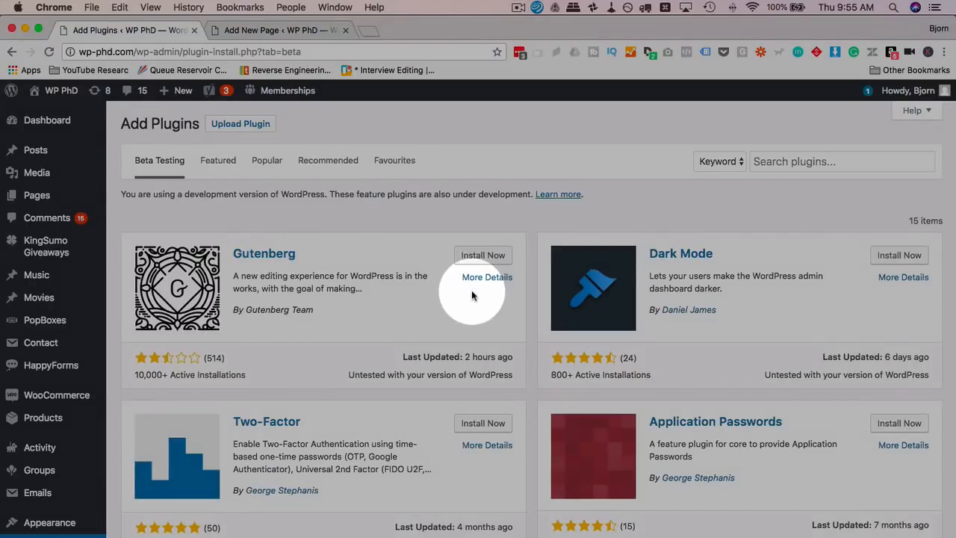
- Open the Beta Testing tool page and read the descriptions of the point release and bleeding edge nightlies update streams
{"action": "mouse_move", "coordinate": [64, 364]}
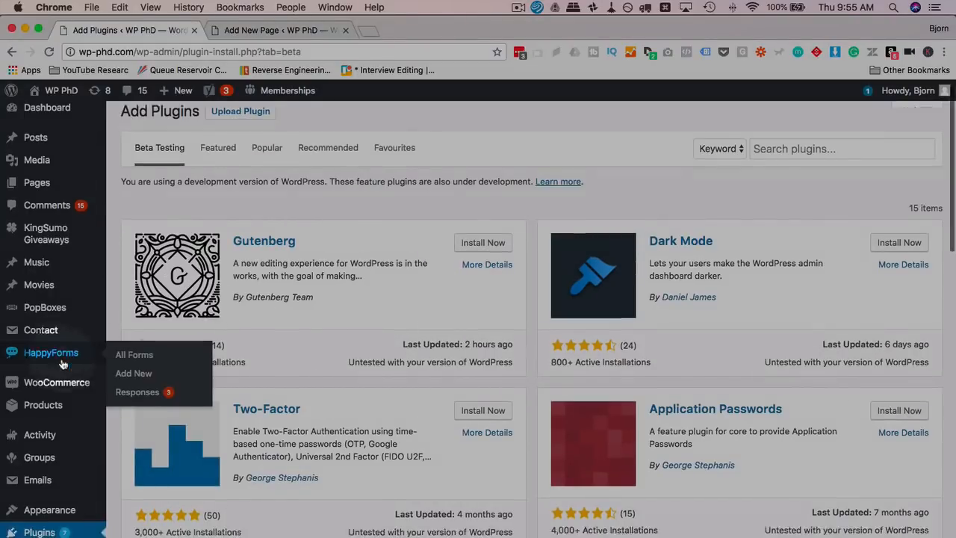
{"action": "scroll", "coordinate": [65, 365], "scroll_direction": "down", "scroll_amount": 4}
{"action": "scroll", "coordinate": [63, 364], "scroll_direction": "down", "scroll_amount": 3}
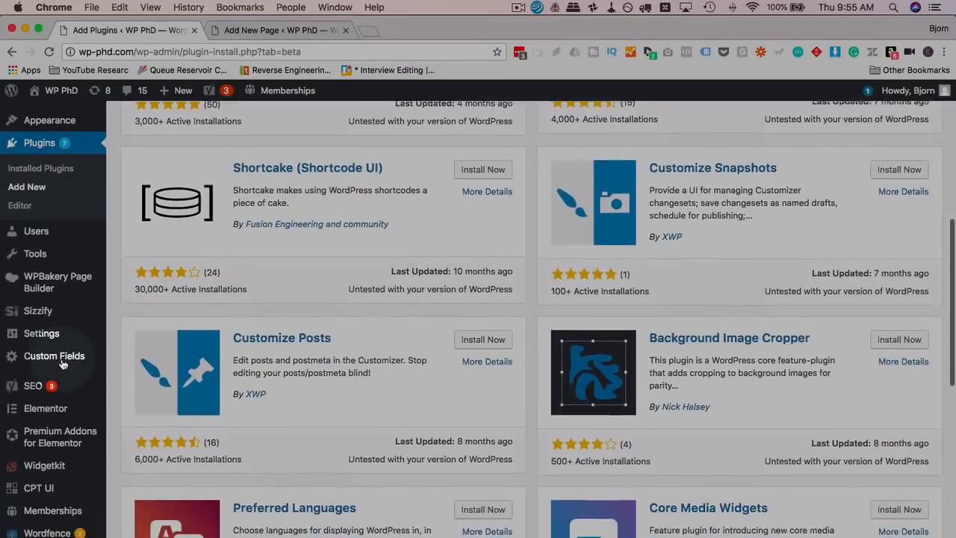
{"action": "mouse_move", "coordinate": [100, 354]}
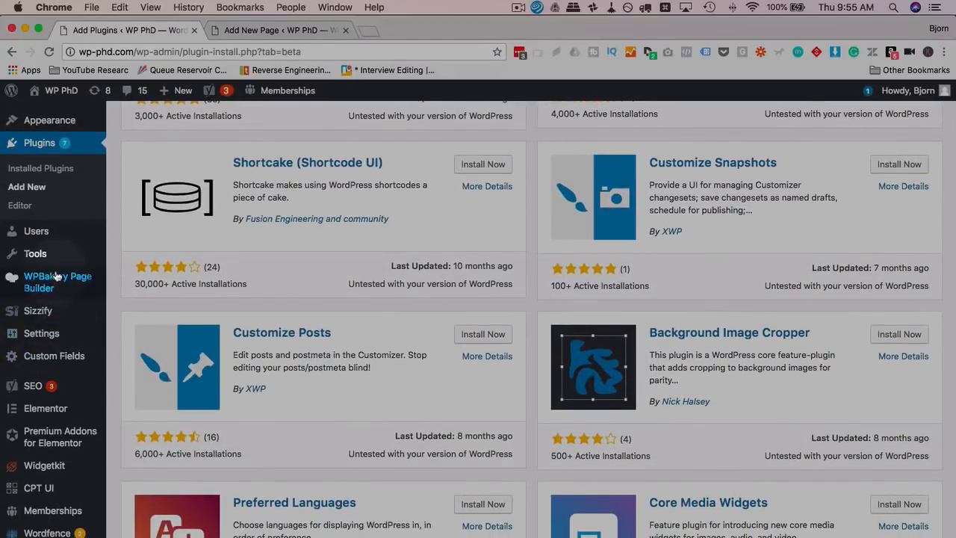
{"action": "mouse_move", "coordinate": [49, 253]}
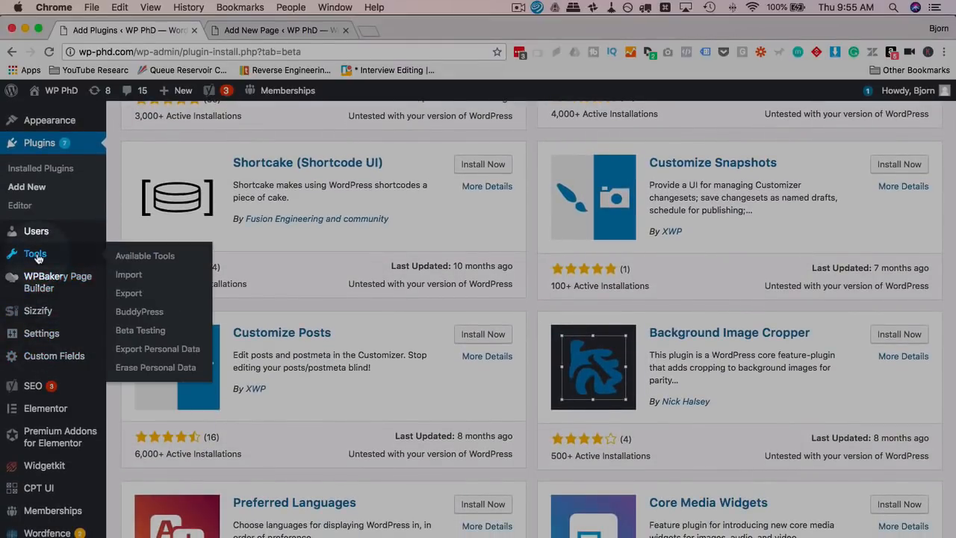
{"action": "left_click", "coordinate": [137, 337]}
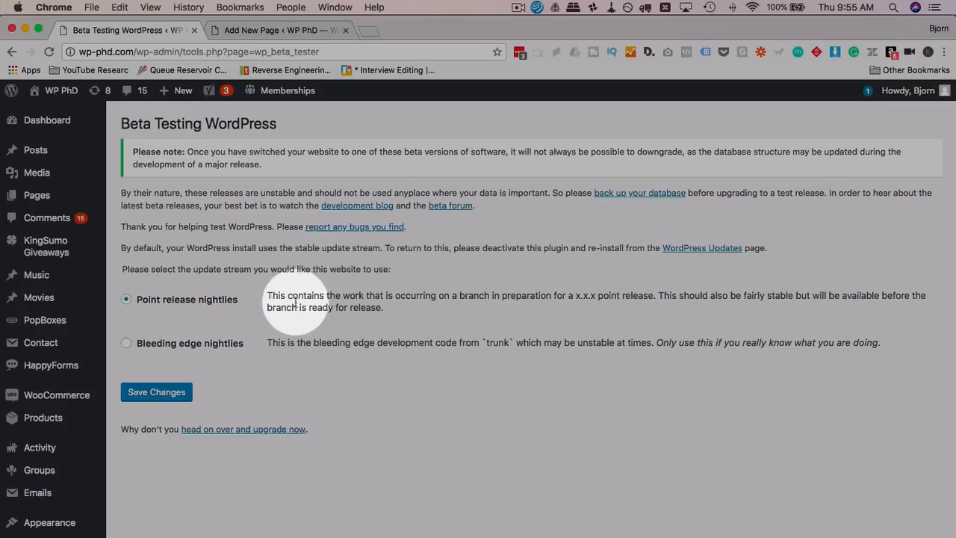
{"action": "left_click_drag", "start_coordinate": [260, 299], "coordinate": [550, 342]}
{"action": "left_click", "coordinate": [550, 341]}
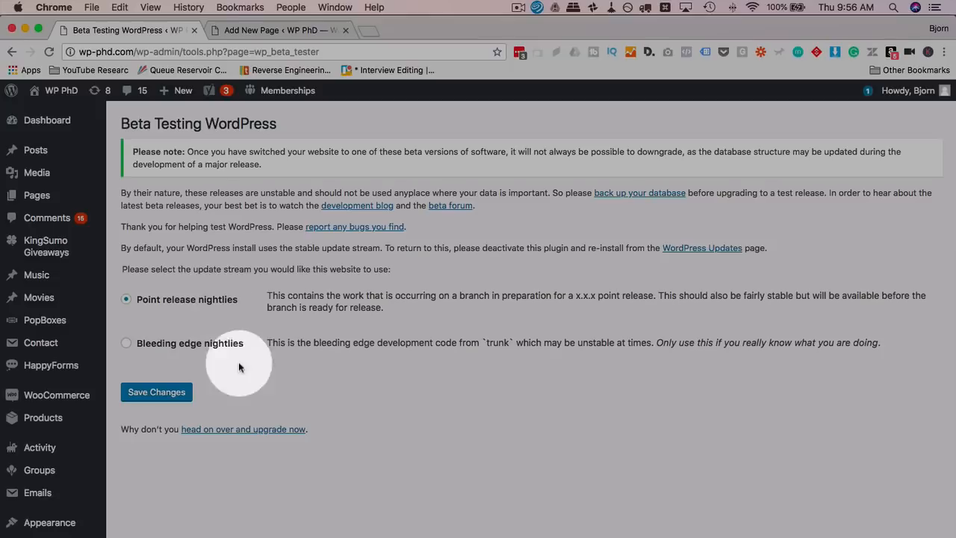
- Go to the dashboard home and highlight the installed WordPress version in At a Glance
{"action": "mouse_move", "coordinate": [68, 122]}
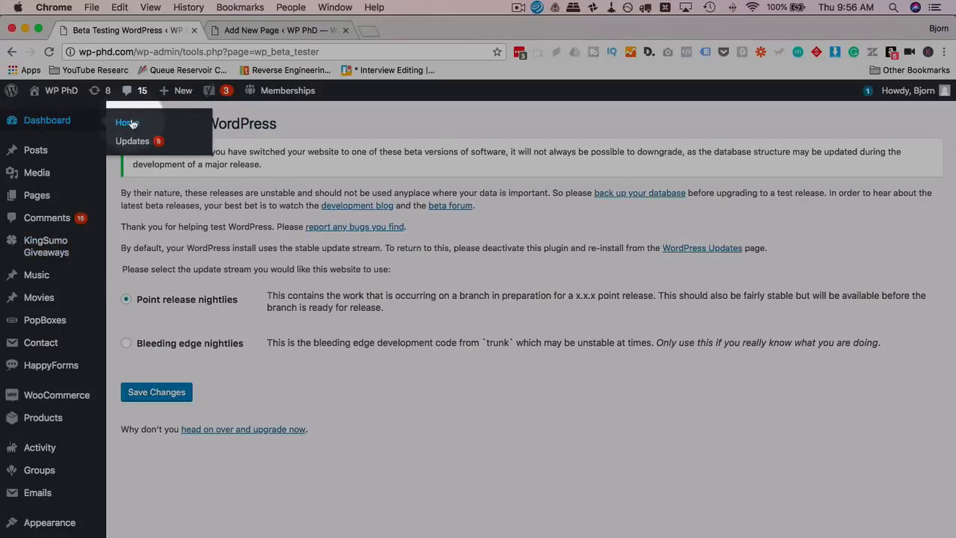
{"action": "left_click", "coordinate": [131, 123]}
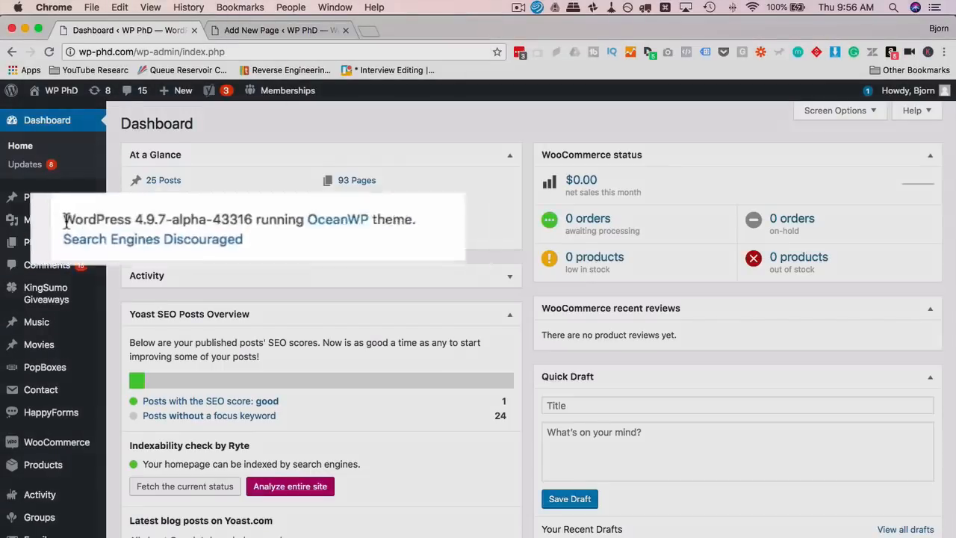
{"action": "left_click_drag", "start_coordinate": [131, 223], "coordinate": [388, 212]}
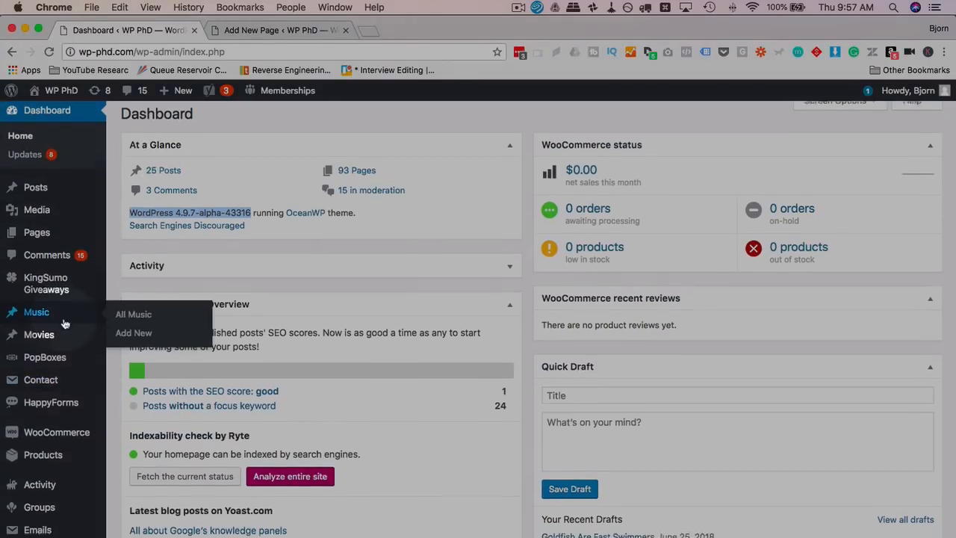
- Install the Gutenberg plugin from the plugins available to add and activate it
{"action": "scroll", "coordinate": [65, 323], "scroll_direction": "down", "scroll_amount": 5}
{"action": "scroll", "coordinate": [65, 323], "scroll_direction": "down", "scroll_amount": 2}
{"action": "mouse_move", "coordinate": [41, 314]}
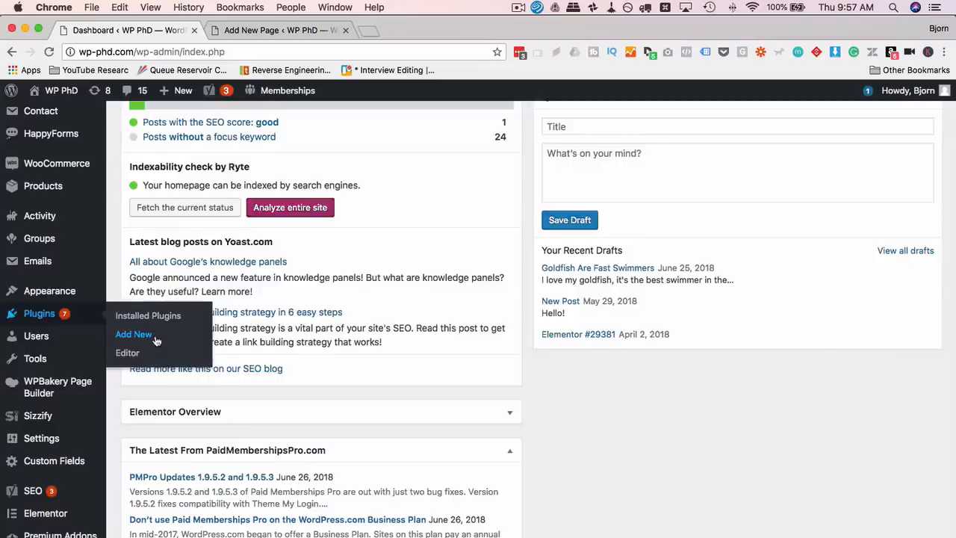
{"action": "left_click", "coordinate": [142, 335]}
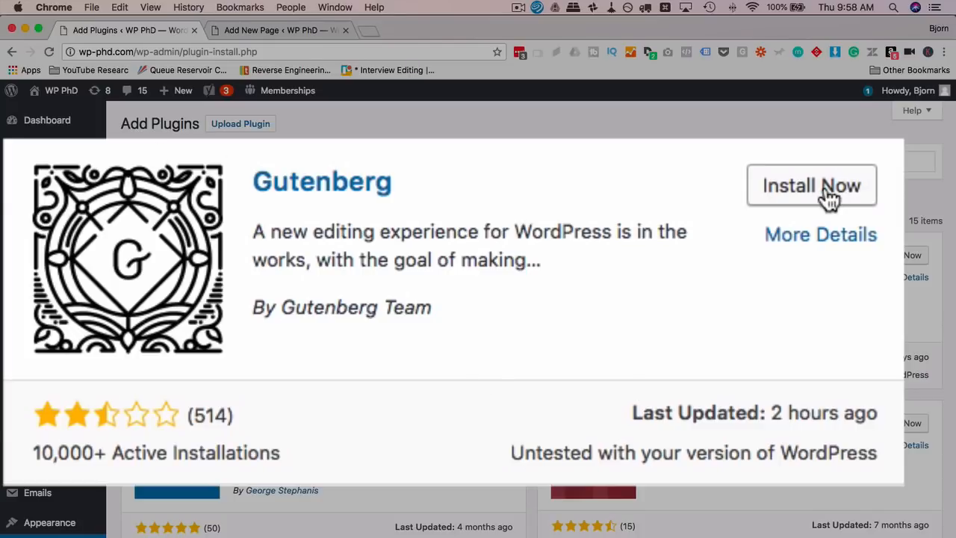
{"action": "left_click", "coordinate": [770, 197]}
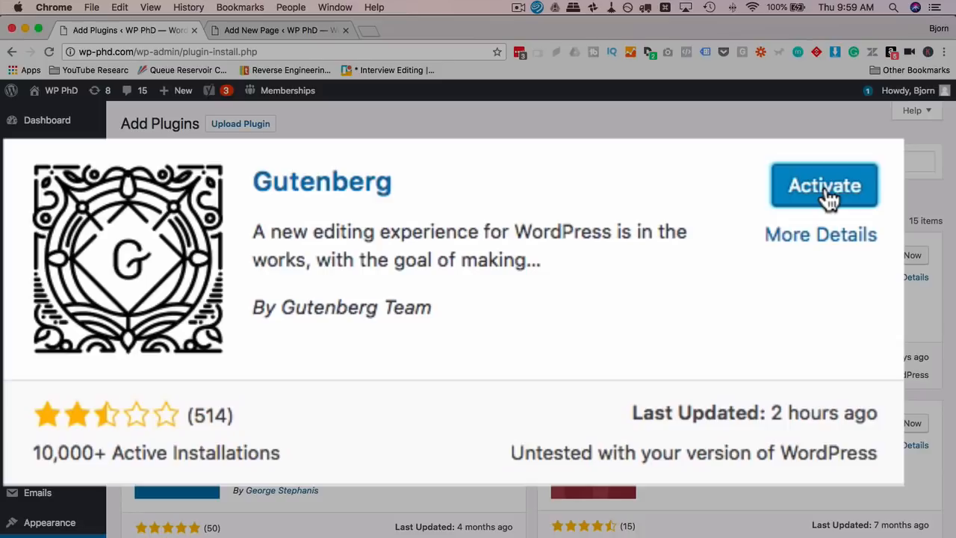
{"action": "left_click", "coordinate": [827, 196]}
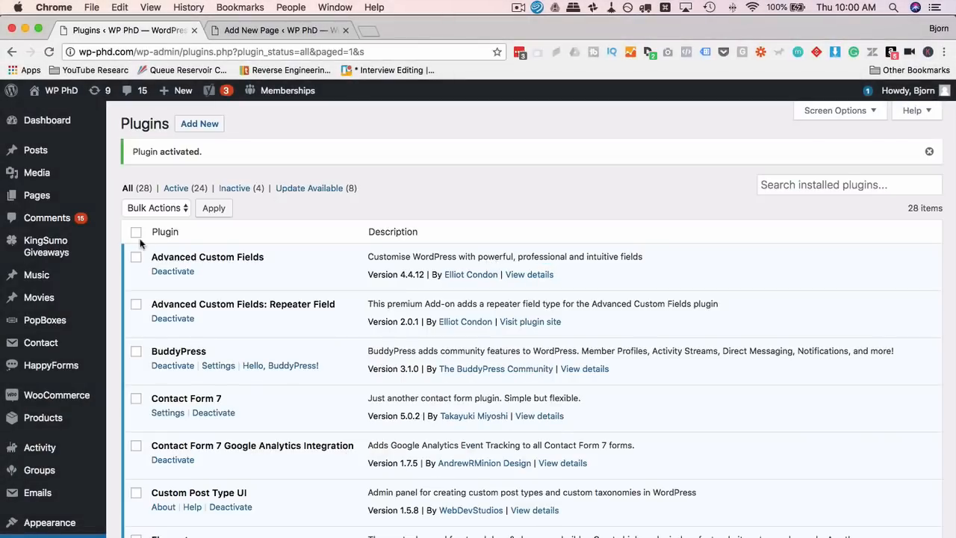
- Open a new page in a separate browser tab and look through the classic Add New Page screen in the existing tab
{"action": "mouse_move", "coordinate": [23, 196]}
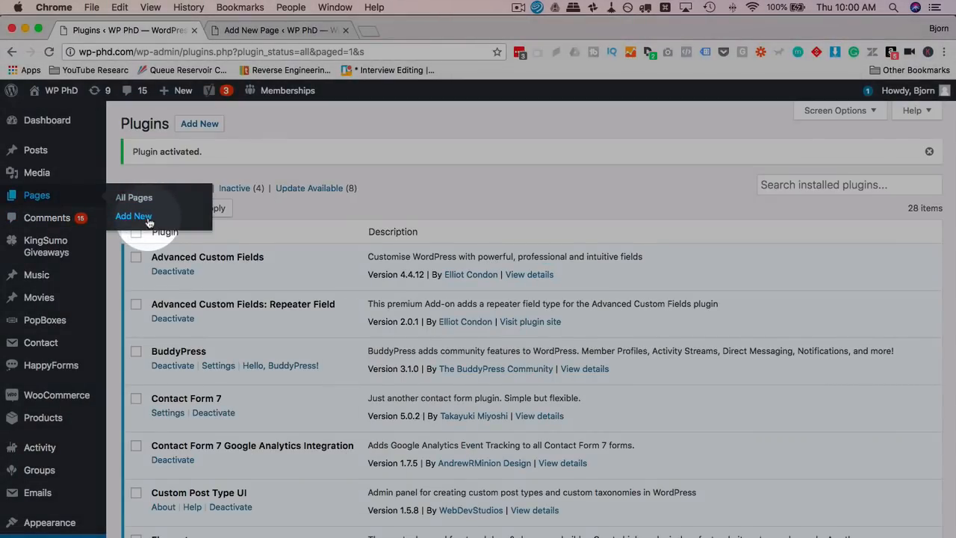
{"action": "left_click", "coordinate": [145, 217], "text": "super"}
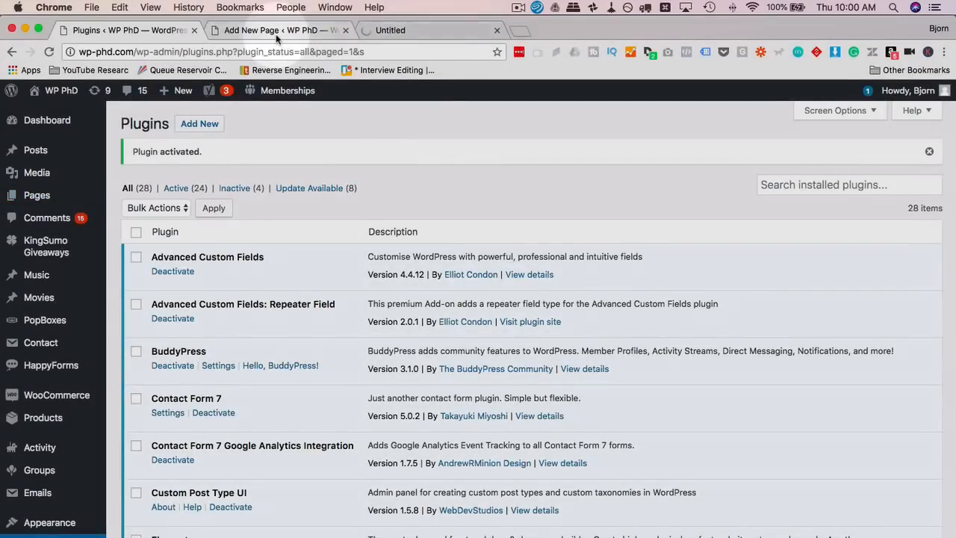
{"action": "left_click", "coordinate": [276, 34]}
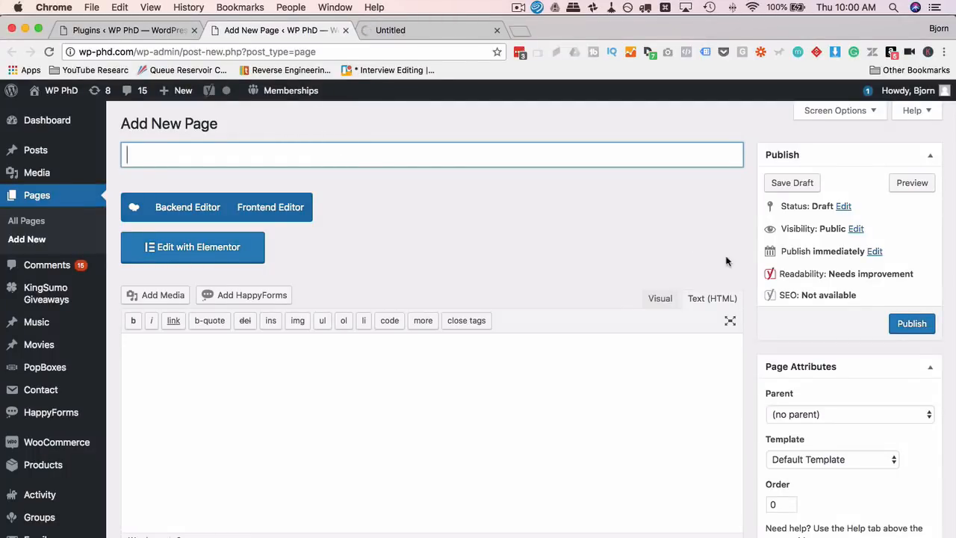
{"action": "scroll", "coordinate": [744, 291], "scroll_direction": "down", "scroll_amount": 5}
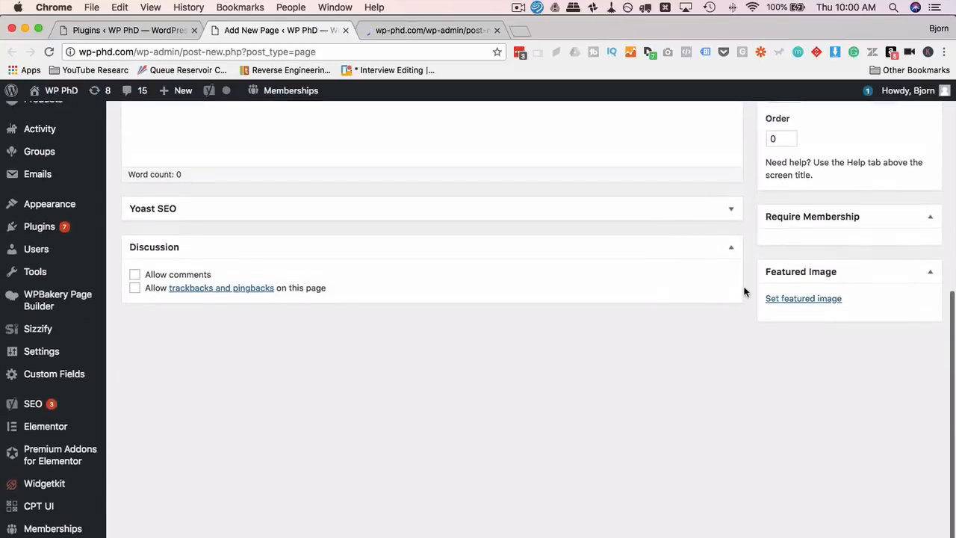
{"action": "scroll", "coordinate": [744, 291], "scroll_direction": "up", "scroll_amount": 5}
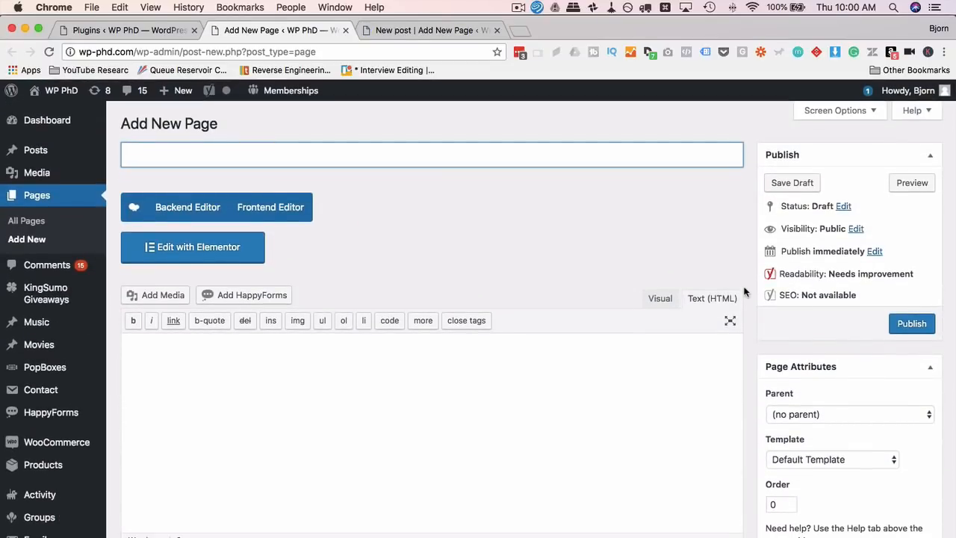
- Compare the new Gutenberg page editor with the classic Add New Page screen, including the classic screen's lower sections
{"action": "left_click", "coordinate": [418, 31]}
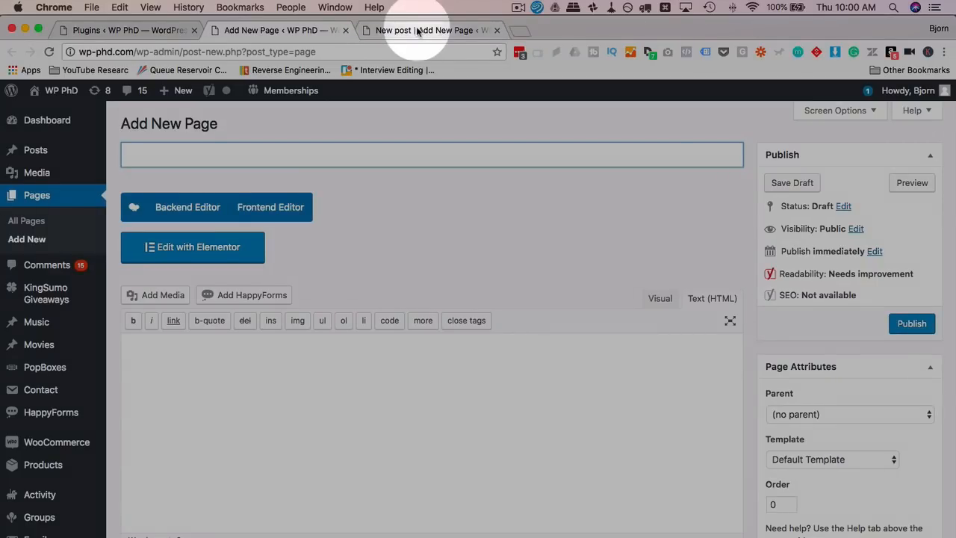
{"action": "left_click", "coordinate": [418, 31]}
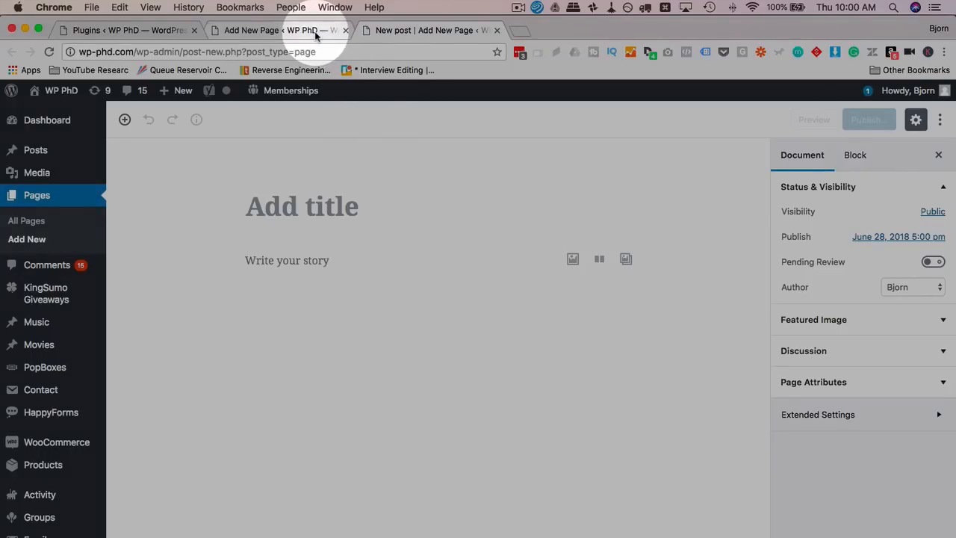
{"action": "left_click", "coordinate": [315, 34]}
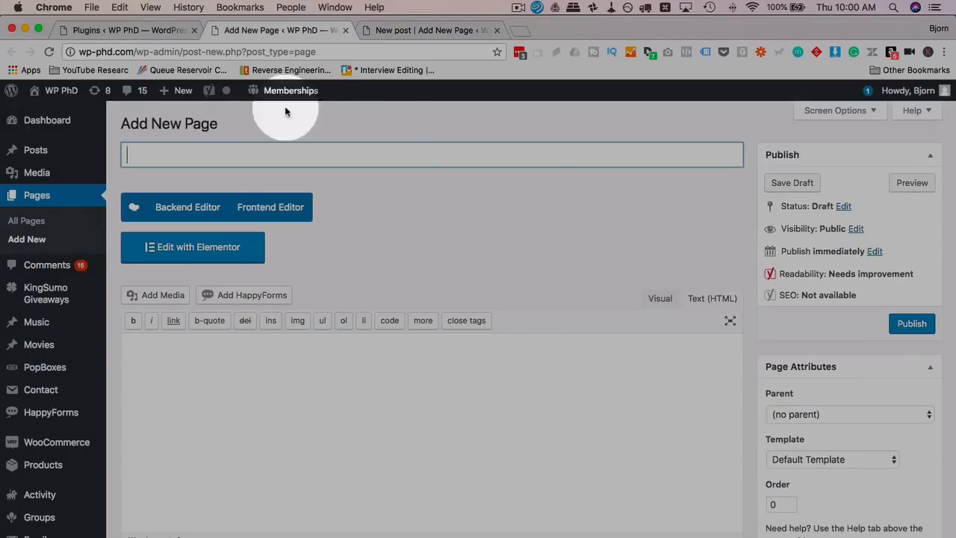
{"action": "left_click", "coordinate": [442, 31]}
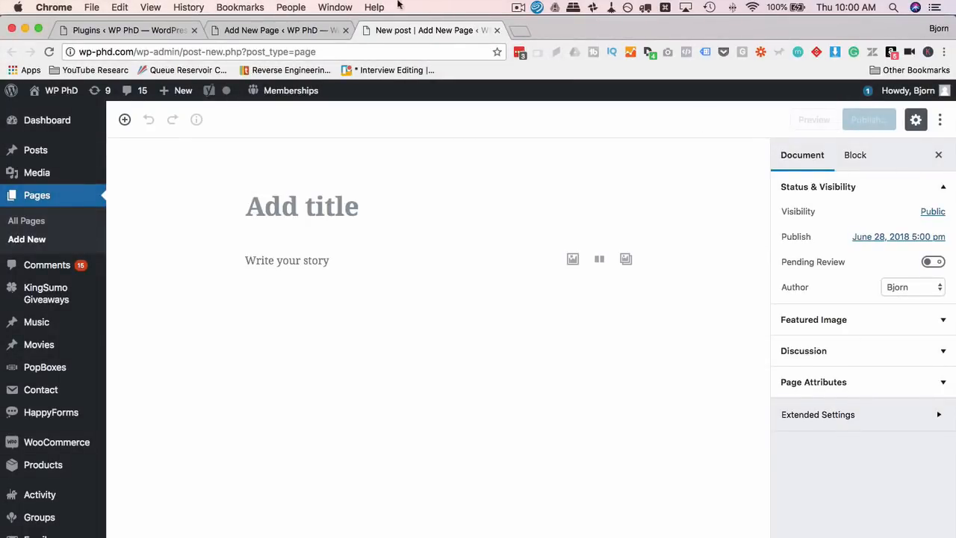
{"action": "left_click", "coordinate": [316, 26]}
{"action": "scroll", "coordinate": [859, 333], "scroll_direction": "down", "scroll_amount": 3}
{"action": "scroll", "coordinate": [889, 355], "scroll_direction": "down", "scroll_amount": 3}
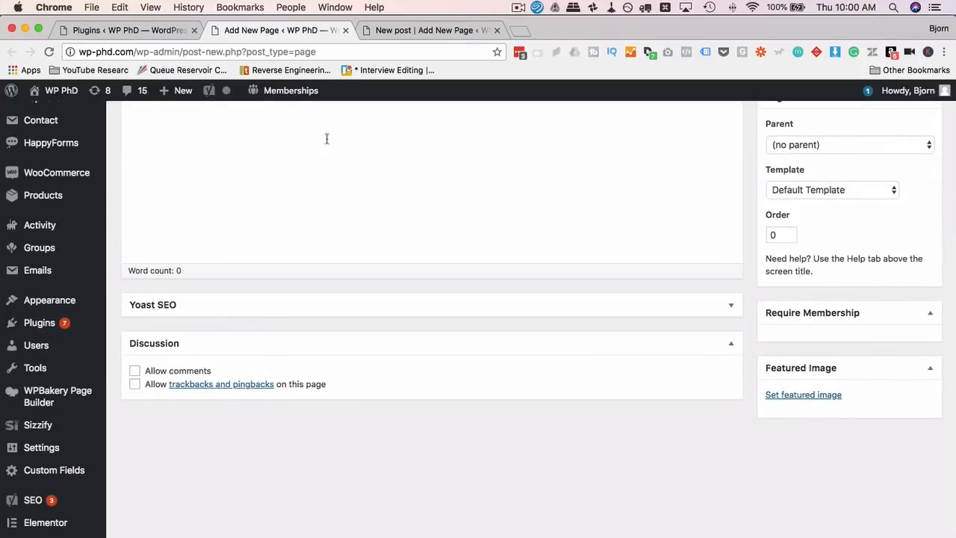
- Return to the Gutenberg page editor and expand Extended Settings and its Require Membership section
{"action": "left_click", "coordinate": [395, 28]}
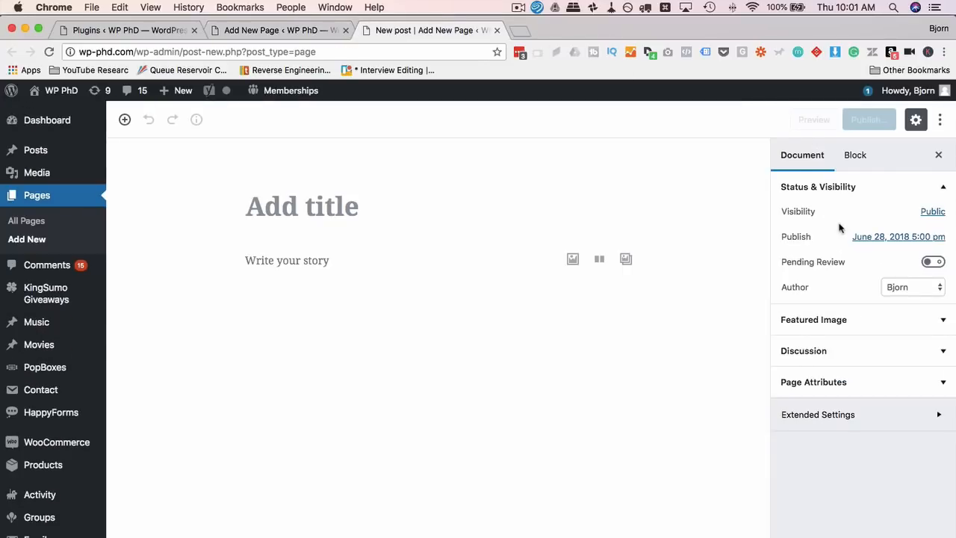
{"action": "scroll", "coordinate": [839, 212], "scroll_direction": "up", "scroll_amount": 1}
{"action": "left_click", "coordinate": [867, 417]}
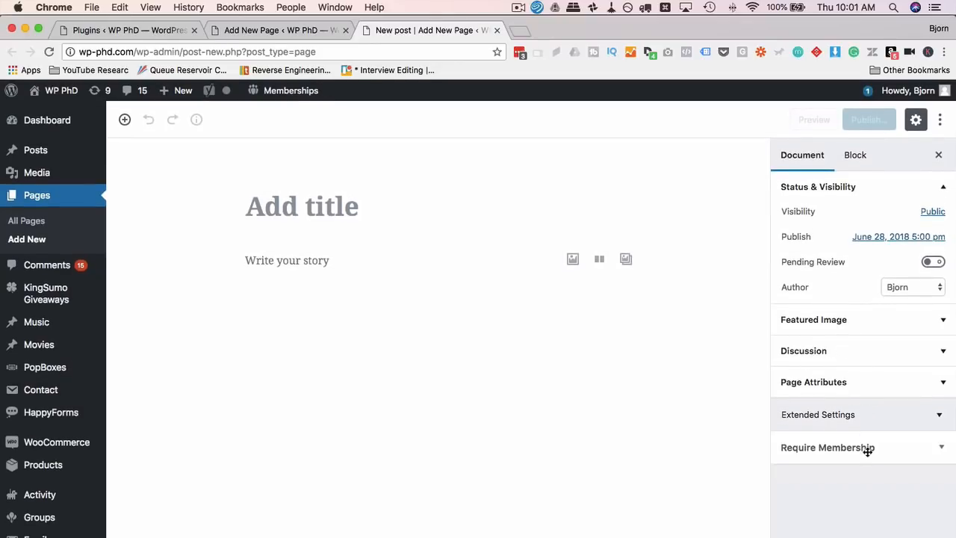
{"action": "scroll", "coordinate": [871, 383], "scroll_direction": "up", "scroll_amount": 1}
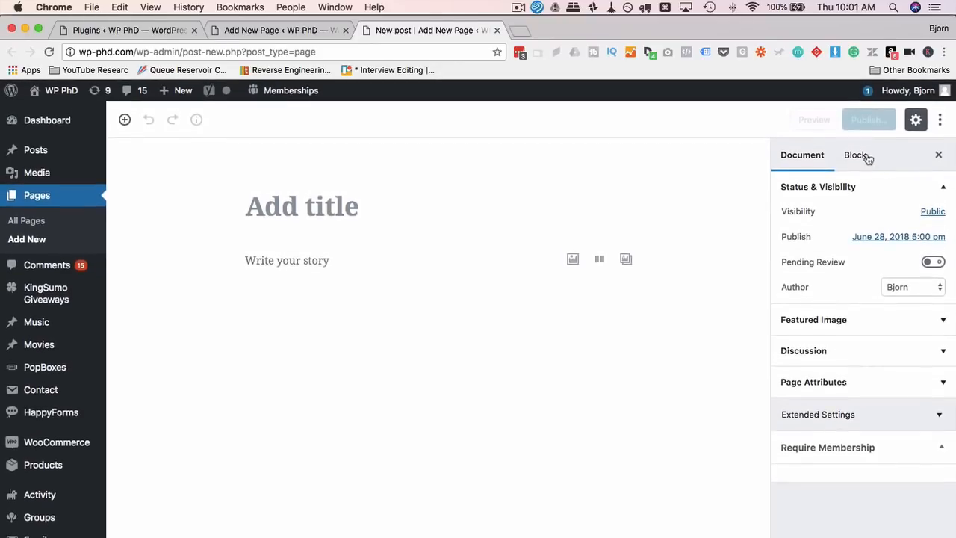
- Examine the Featured Image, Discussion and Page Attributes sections of the document settings, collapsing each one after viewing it
{"action": "left_click", "coordinate": [851, 324]}
{"action": "left_click", "coordinate": [851, 326]}
{"action": "left_click", "coordinate": [850, 378]}
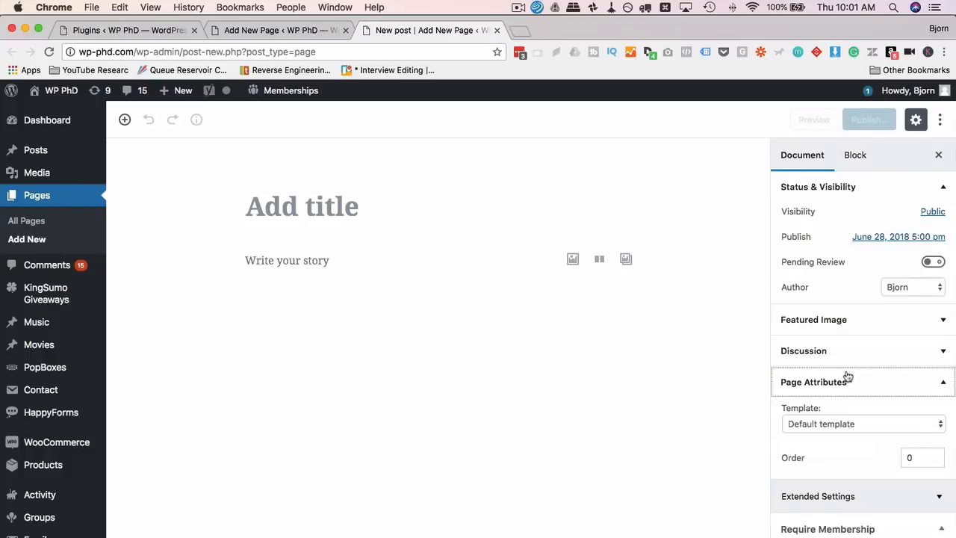
{"action": "left_click", "coordinate": [854, 351]}
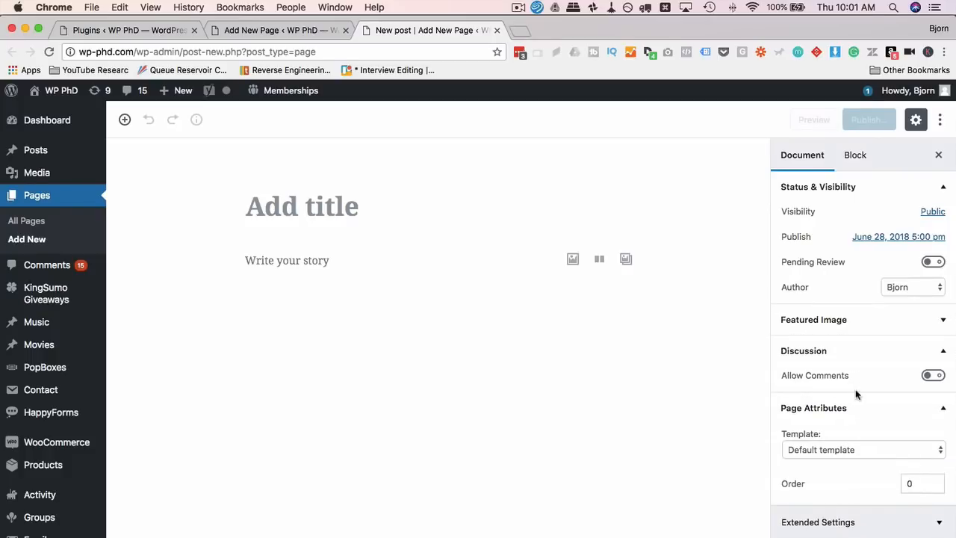
{"action": "left_click", "coordinate": [853, 363]}
{"action": "left_click", "coordinate": [852, 383]}
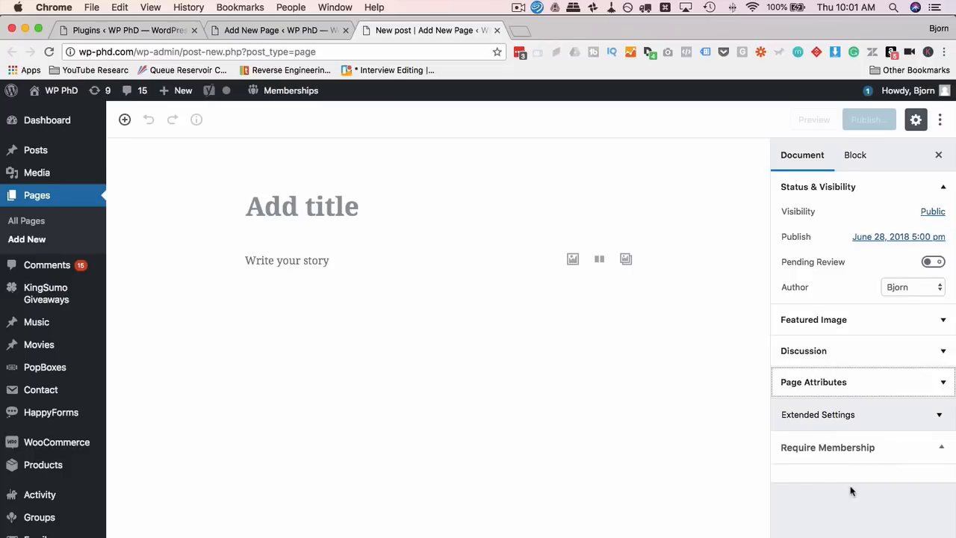
{"action": "scroll", "coordinate": [850, 491], "scroll_direction": "up", "scroll_amount": 2}
{"action": "scroll", "coordinate": [540, 353], "scroll_direction": "up", "scroll_amount": 2}
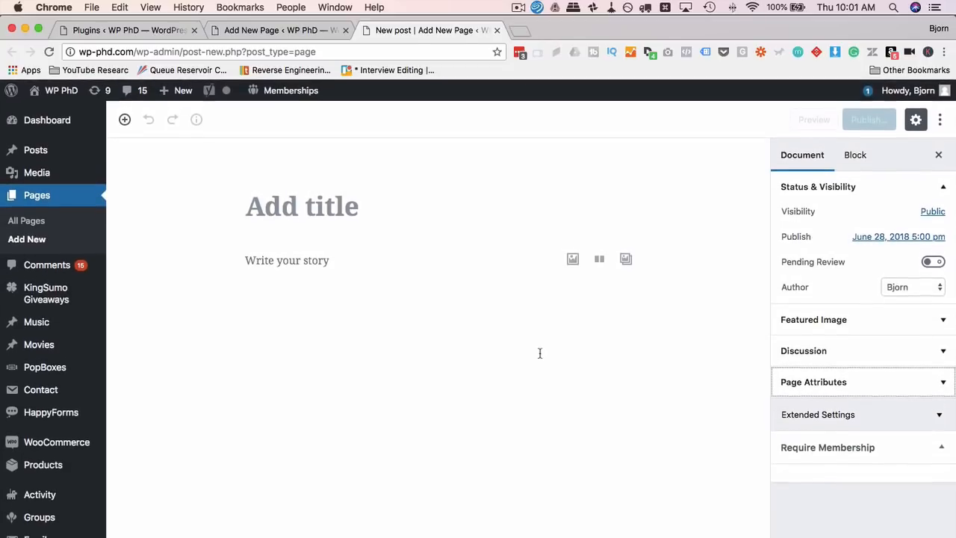
- Expand the Yoast SEO section below the editor, look through its snippet, keyword and analysis areas, and collapse it
{"action": "scroll", "coordinate": [540, 353], "scroll_direction": "down", "scroll_amount": 8}
{"action": "scroll", "coordinate": [541, 293], "scroll_direction": "up", "scroll_amount": 1}
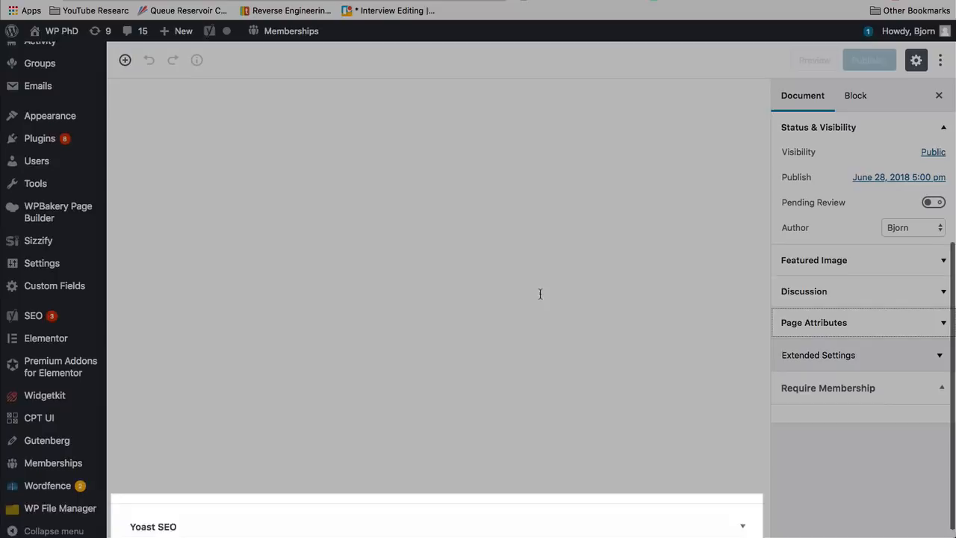
{"action": "scroll", "coordinate": [540, 294], "scroll_direction": "down", "scroll_amount": 1}
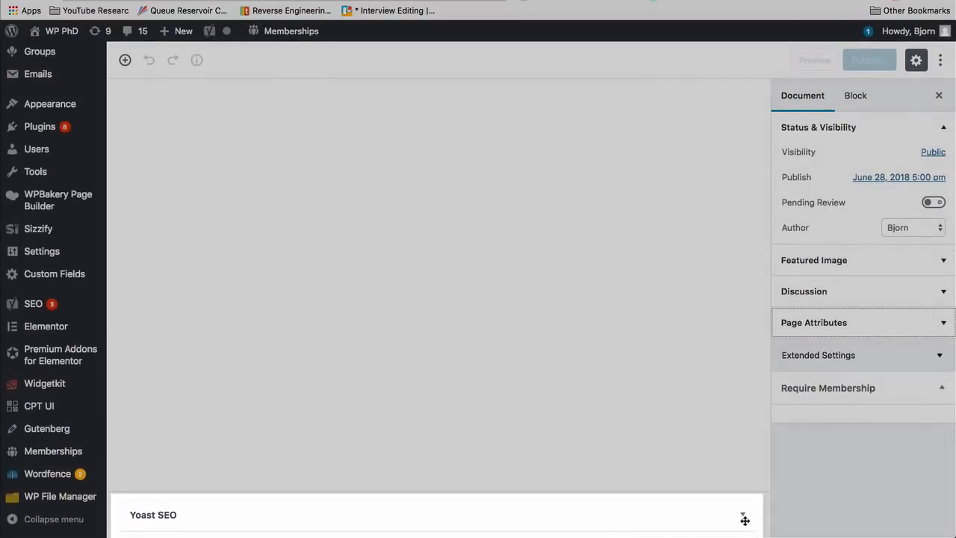
{"action": "left_click", "coordinate": [745, 520]}
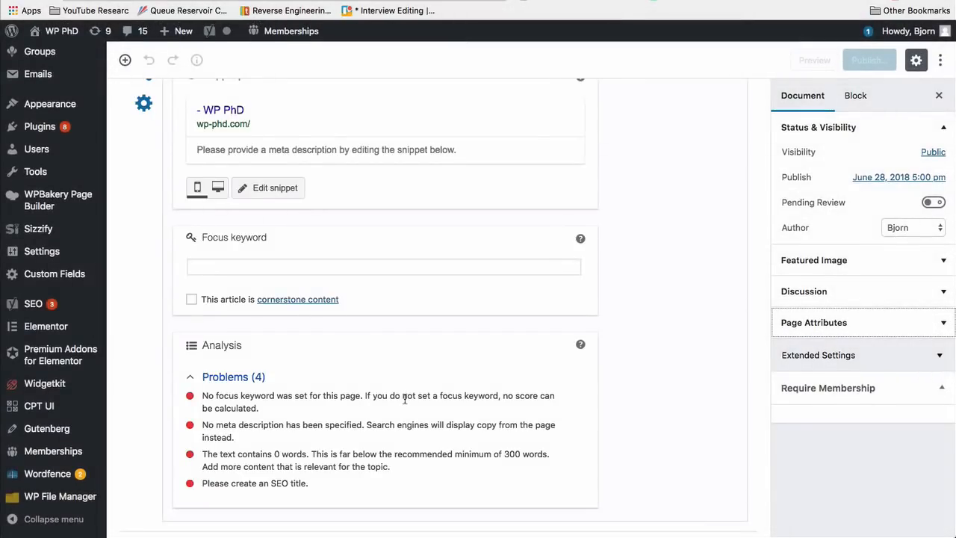
{"action": "scroll", "coordinate": [406, 396], "scroll_direction": "up", "scroll_amount": 5}
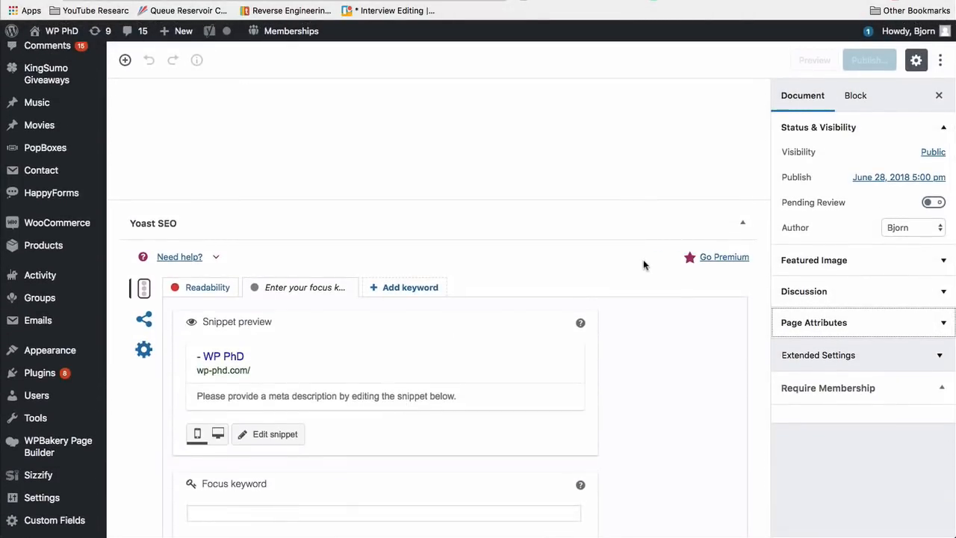
{"action": "left_click", "coordinate": [742, 222]}
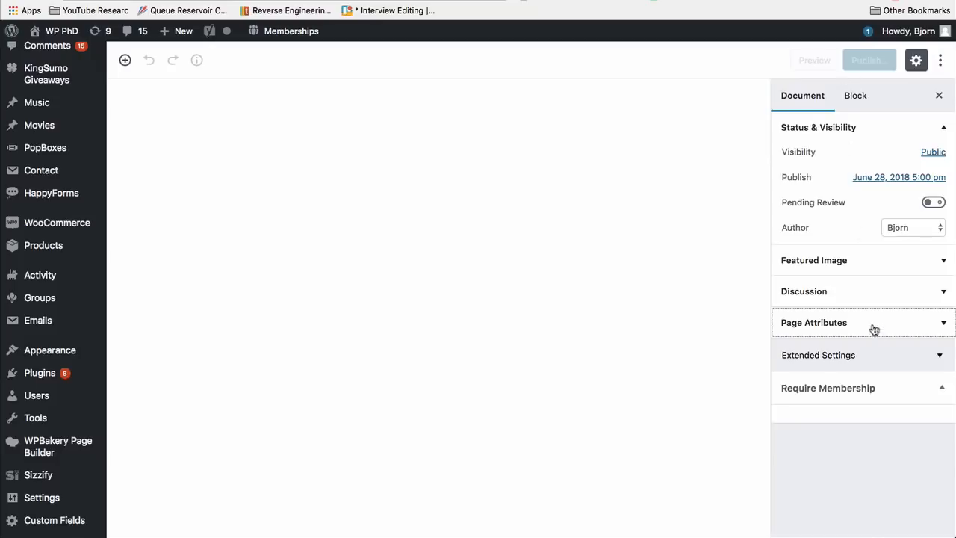
{"action": "scroll", "coordinate": [661, 328], "scroll_direction": "up", "scroll_amount": 5}
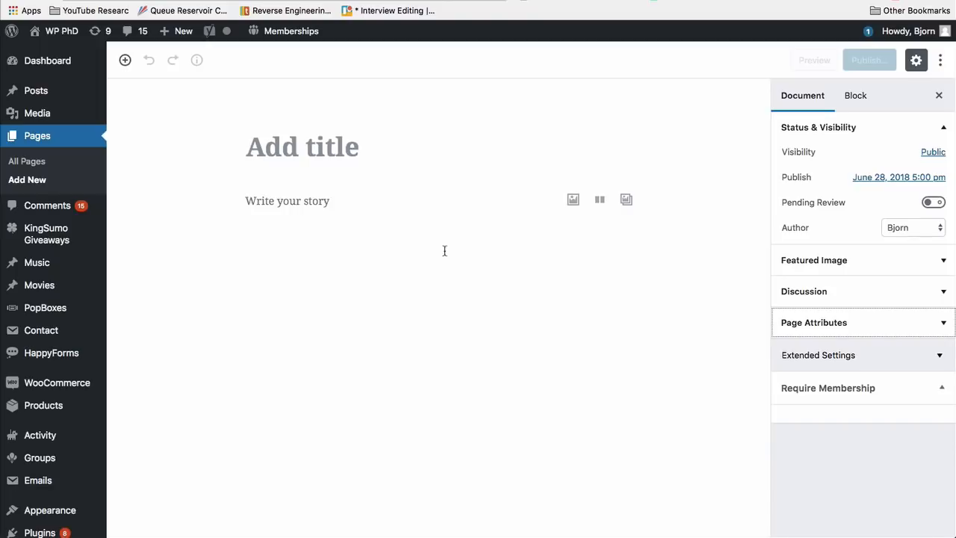
- Title the page "Hello World!" and write "This is my paragraph." as its first paragraph
{"action": "left_click", "coordinate": [301, 147]}
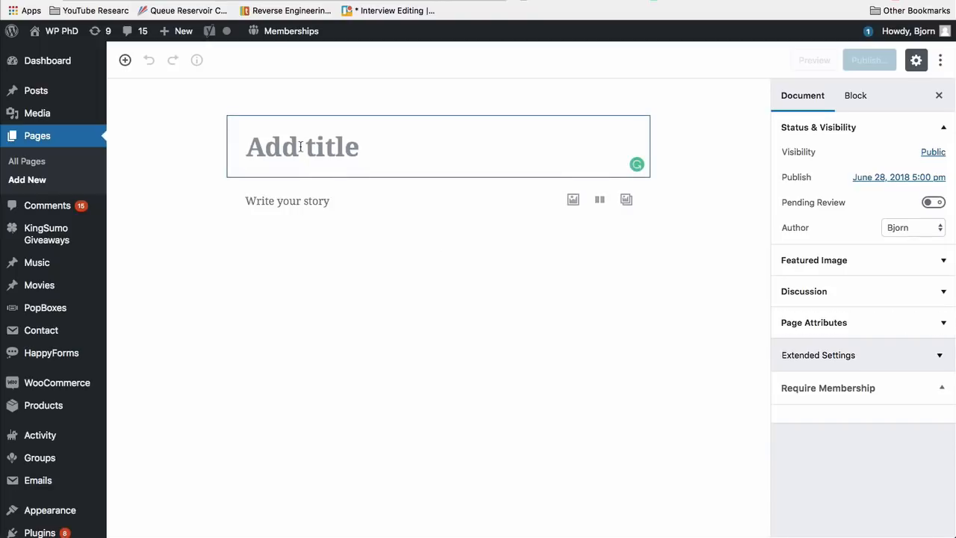
{"action": "type", "text": "Hello "}
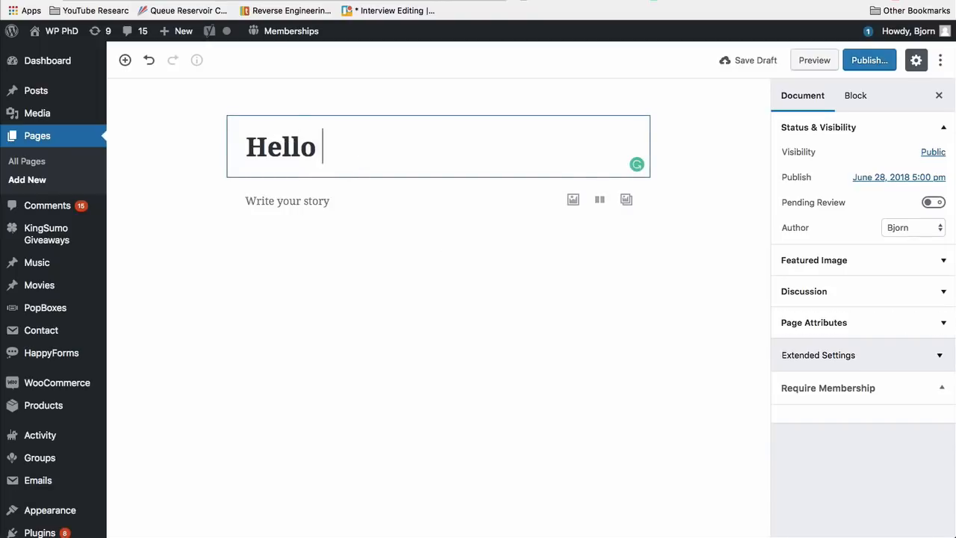
{"action": "type", "text": "World!"}
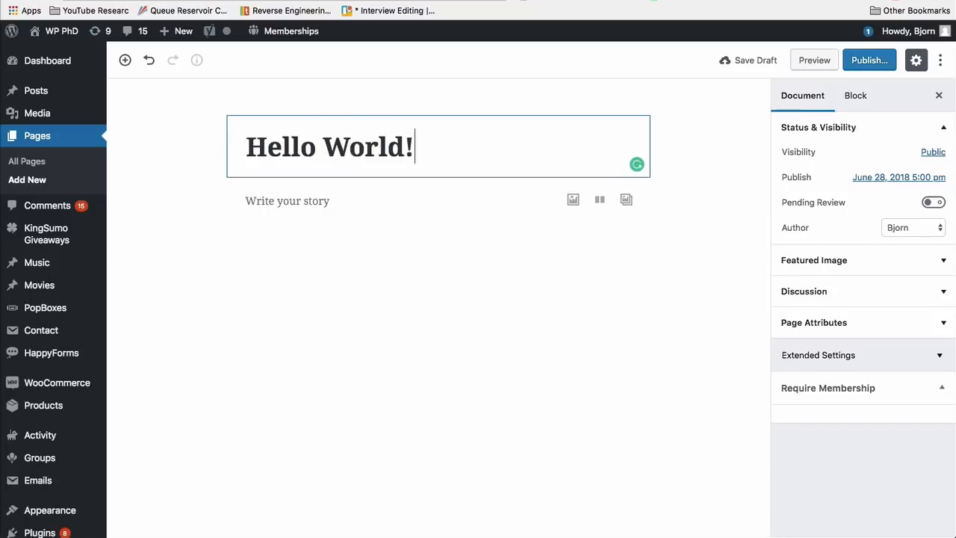
{"action": "left_click", "coordinate": [261, 207]}
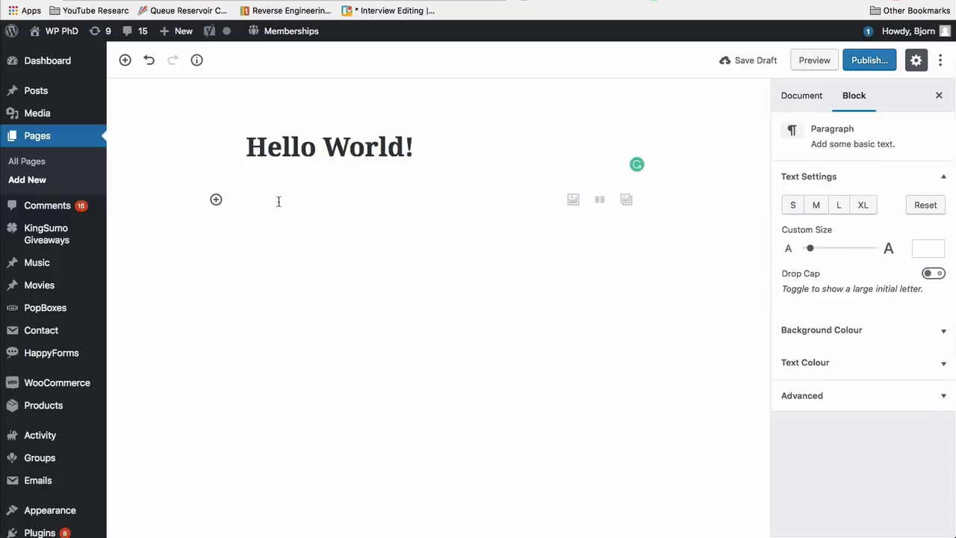
{"action": "type", "text": "This is "}
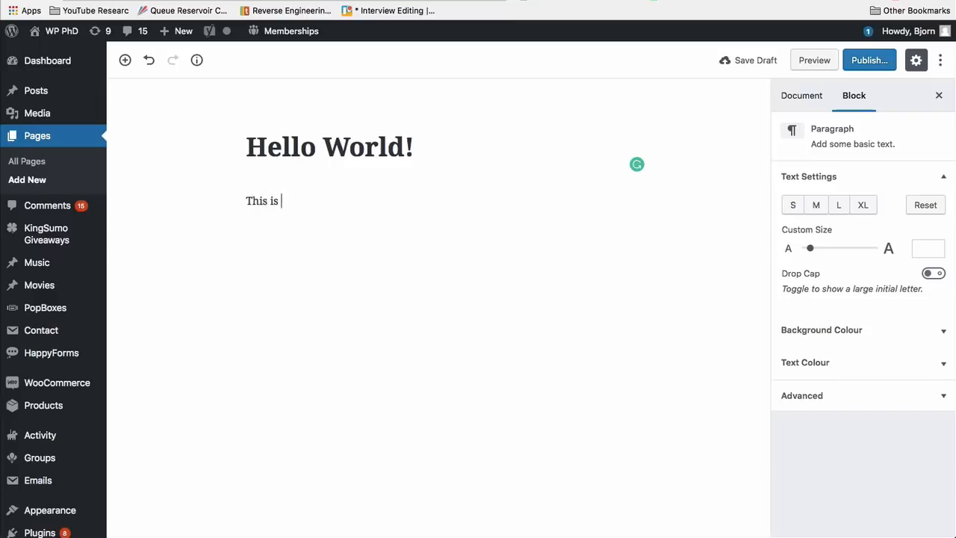
{"action": "type", "text": "my paragraph."}
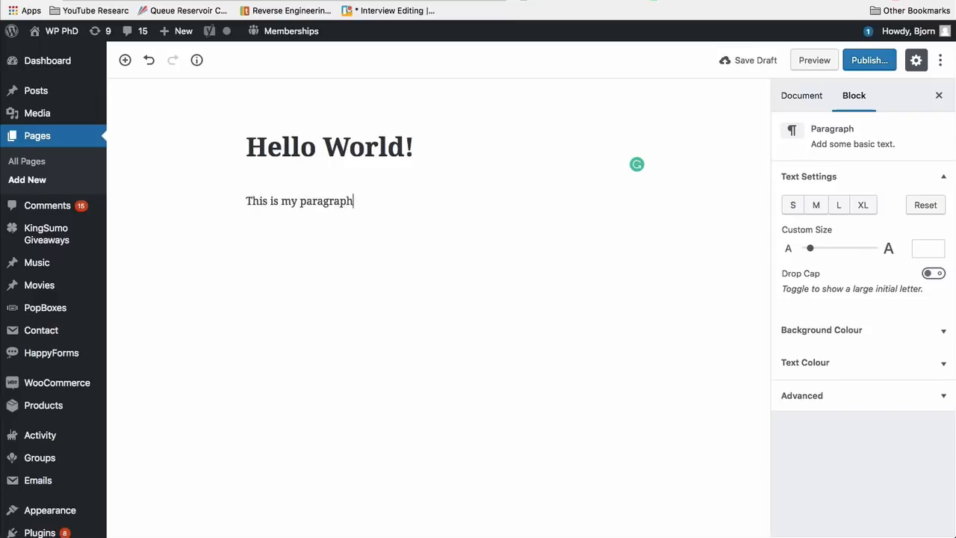
- Compare the document settings with the block settings, selecting the paragraph to show its own options
{"action": "left_click", "coordinate": [628, 94]}
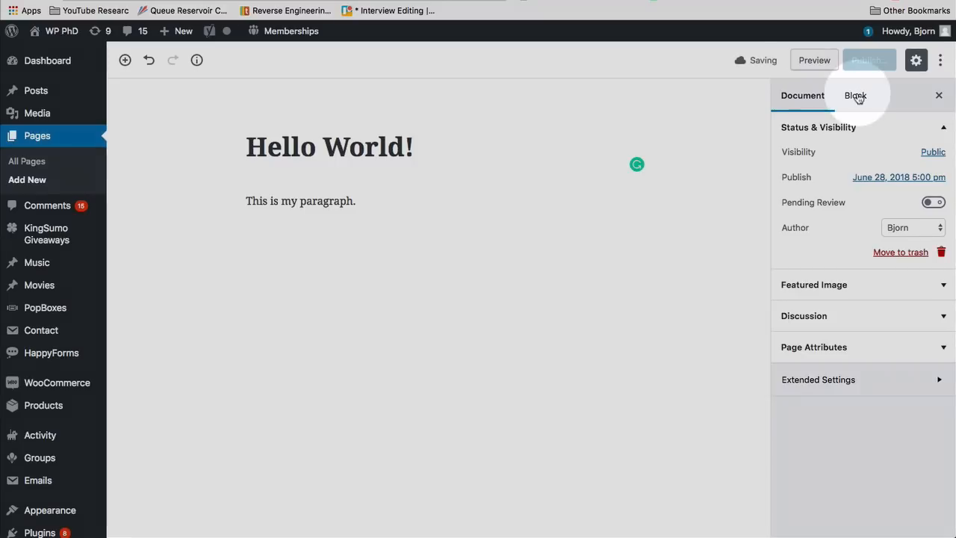
{"action": "left_click", "coordinate": [856, 97]}
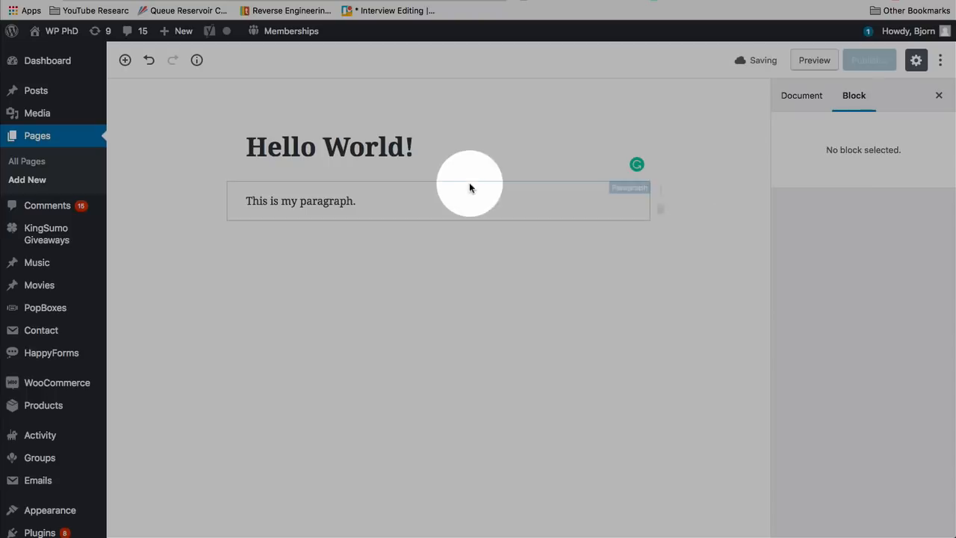
{"action": "left_click", "coordinate": [390, 189]}
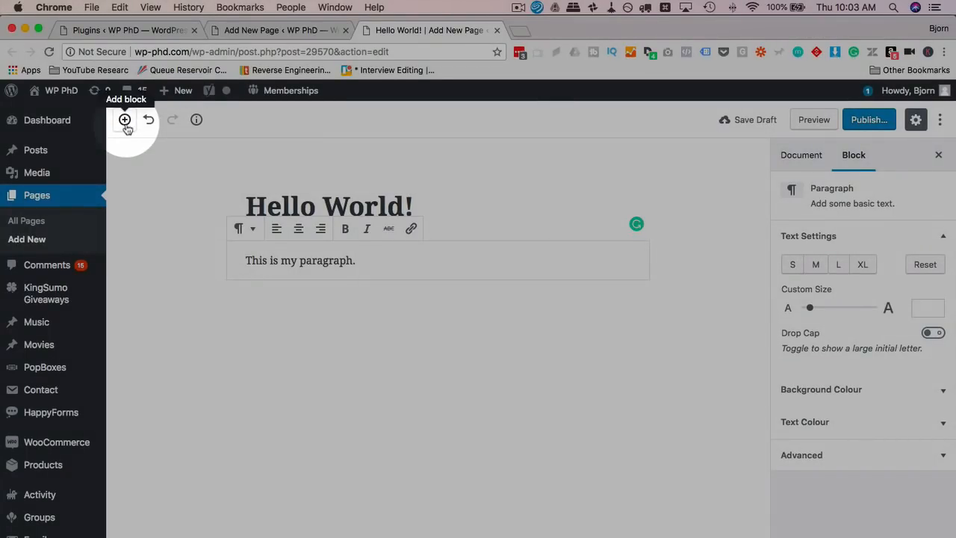
- Look through the Most Used, Common Blocks and Formatting categories of available blocks and insert a Verse block below the paragraph
{"action": "left_click", "coordinate": [125, 120]}
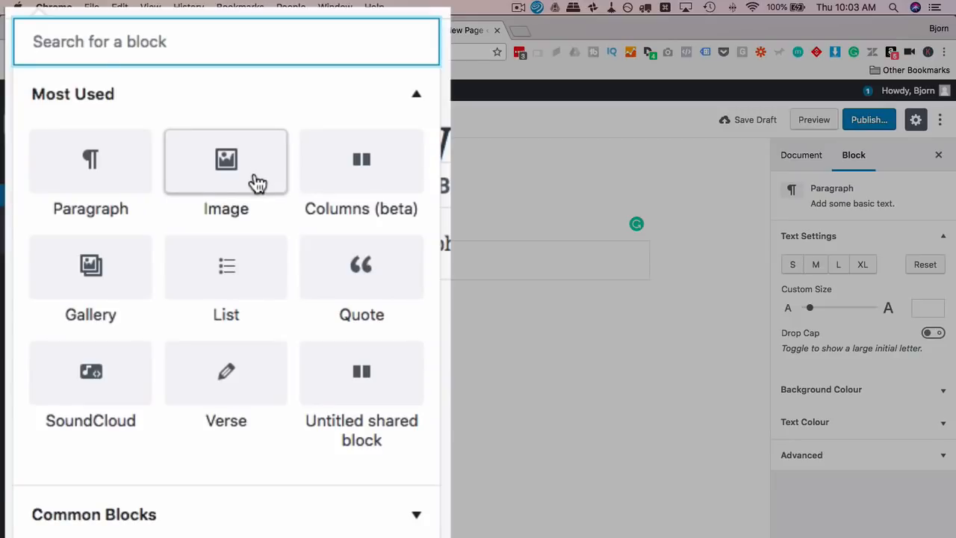
{"action": "scroll", "coordinate": [117, 108], "scroll_direction": "down", "scroll_amount": 1}
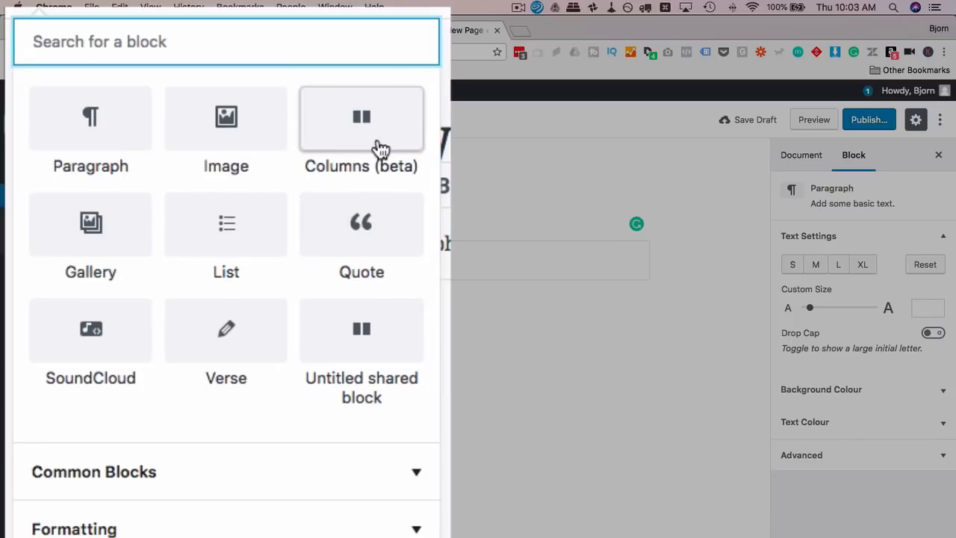
{"action": "scroll", "coordinate": [381, 149], "scroll_direction": "up", "scroll_amount": 1}
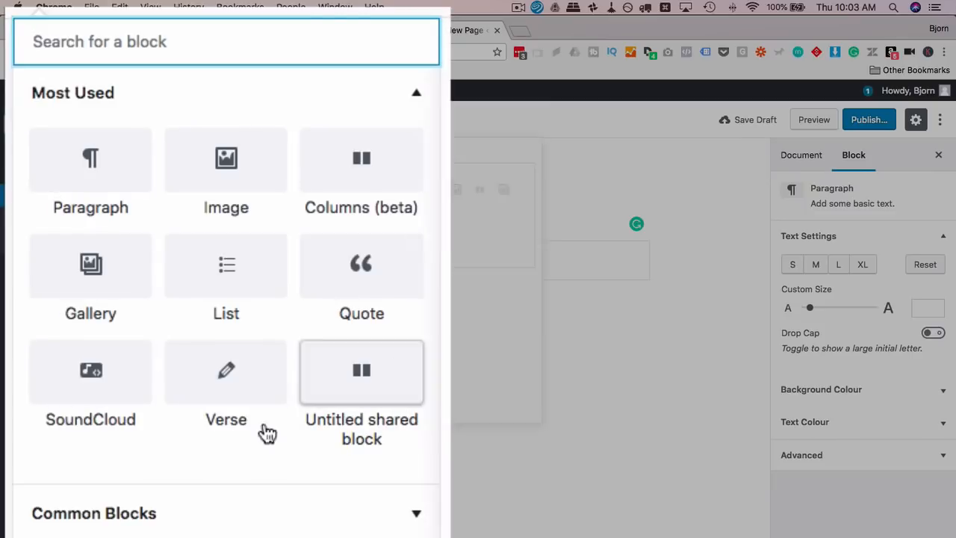
{"action": "scroll", "coordinate": [154, 316], "scroll_direction": "down", "scroll_amount": 5}
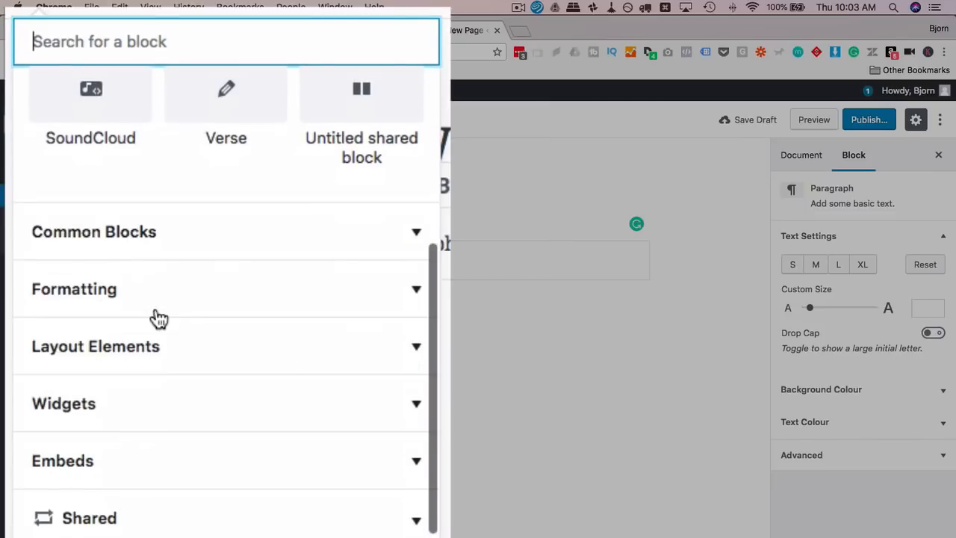
{"action": "left_click", "coordinate": [275, 223]}
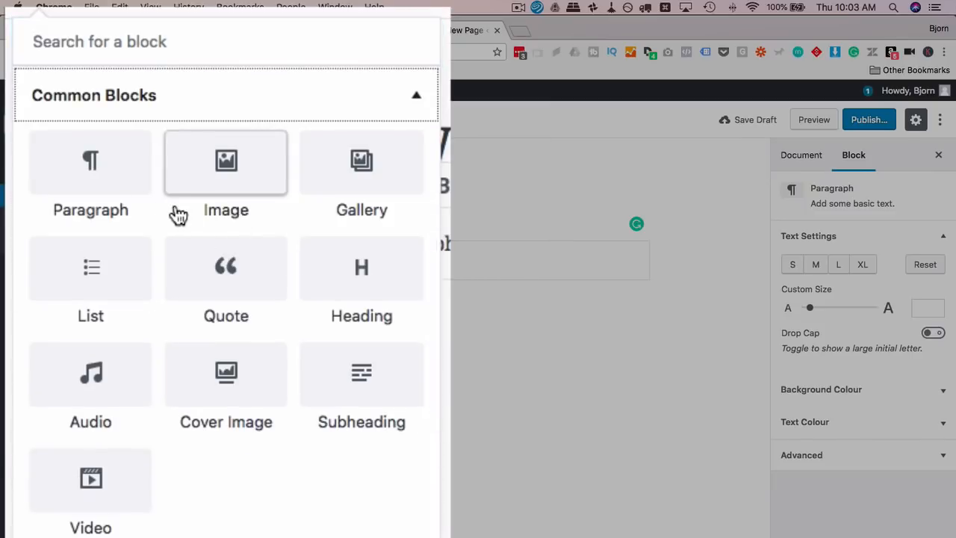
{"action": "scroll", "coordinate": [94, 447], "scroll_direction": "down", "scroll_amount": 5}
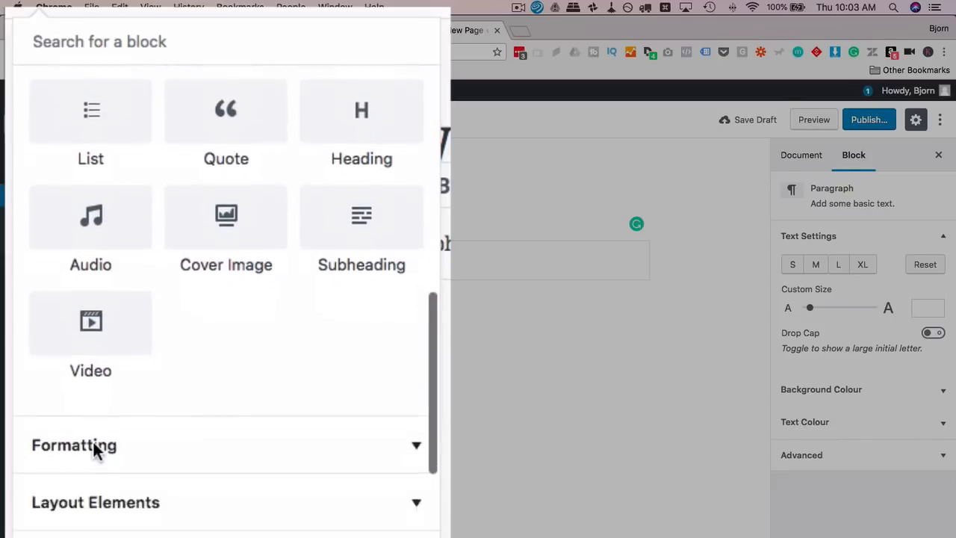
{"action": "left_click", "coordinate": [236, 299]}
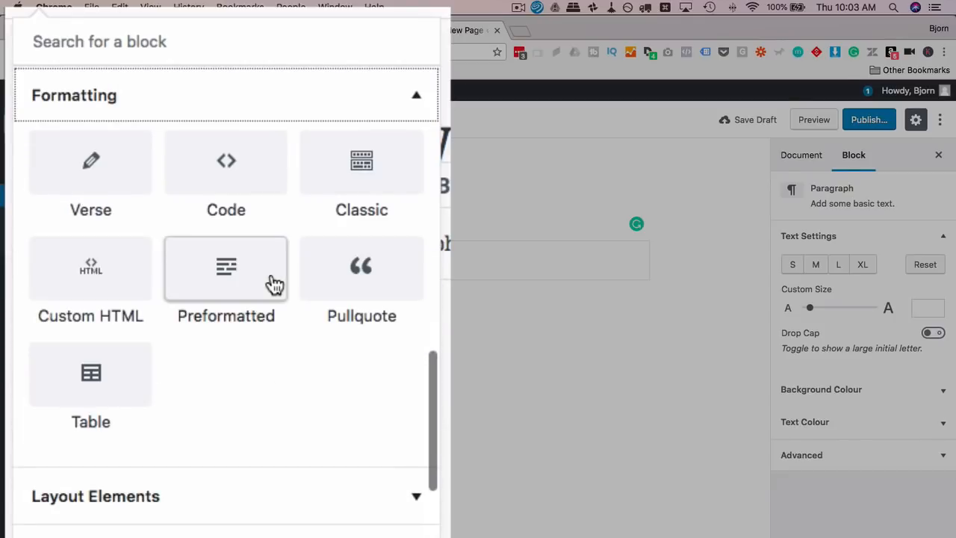
{"action": "left_click", "coordinate": [81, 224]}
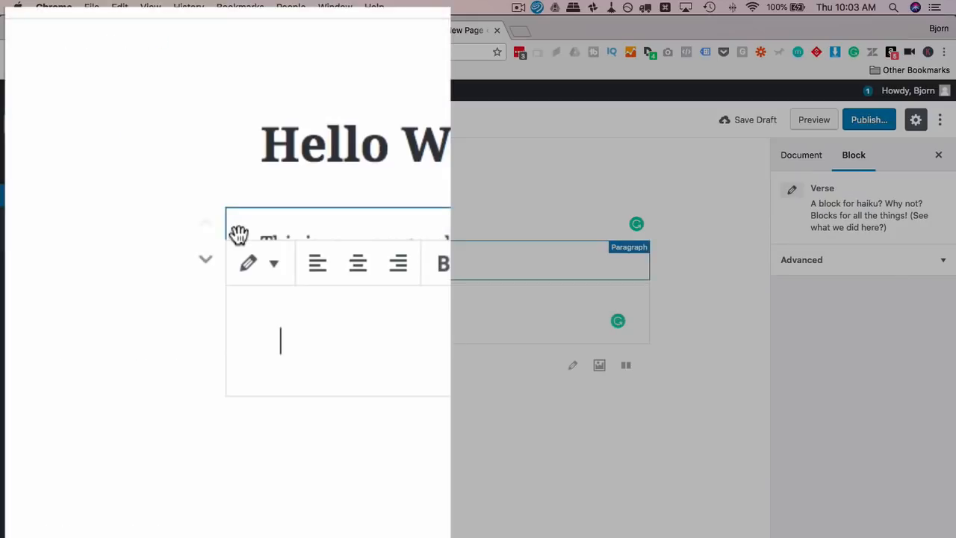
- Reopen the list of available blocks and look through the Formatting category
{"action": "left_click", "coordinate": [37, 9]}
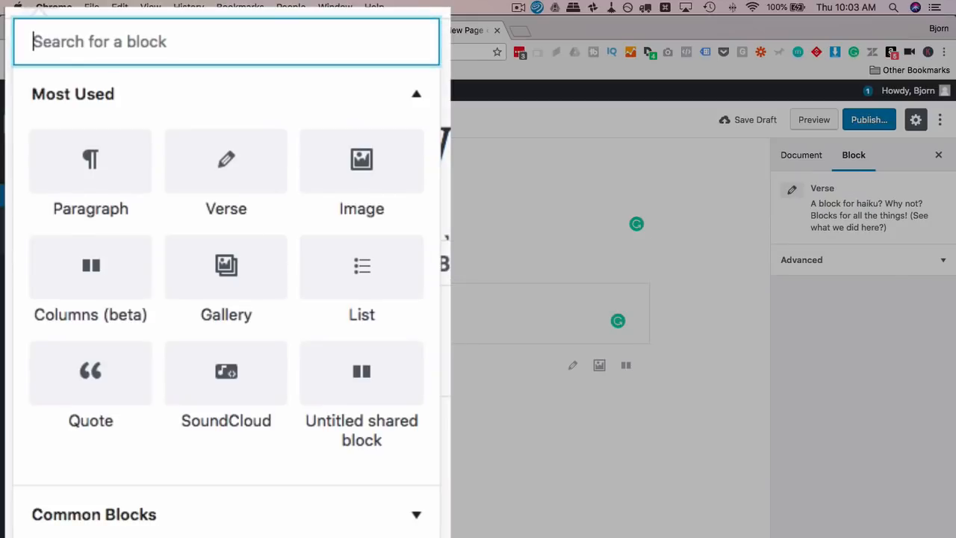
{"action": "scroll", "coordinate": [142, 333], "scroll_direction": "down", "scroll_amount": 4}
{"action": "left_click", "coordinate": [141, 333]}
{"action": "scroll", "coordinate": [135, 412], "scroll_direction": "down", "scroll_amount": 2}
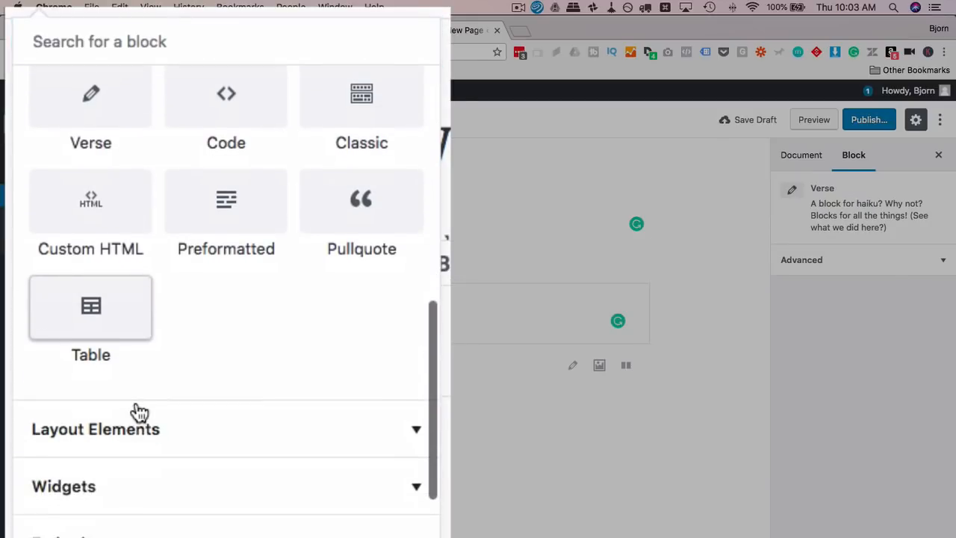
{"action": "scroll", "coordinate": [138, 411], "scroll_direction": "up", "scroll_amount": 2}
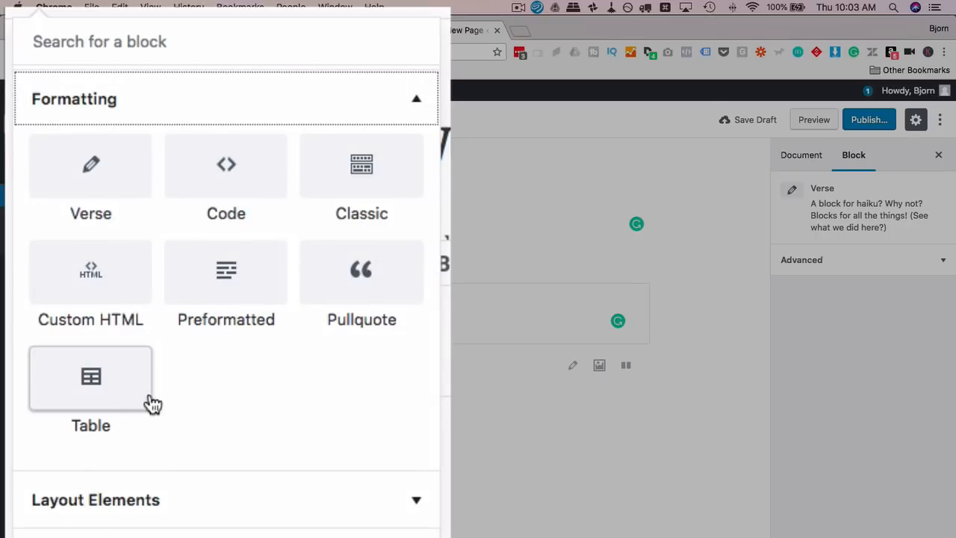
{"action": "scroll", "coordinate": [309, 391], "scroll_direction": "down", "scroll_amount": 5}
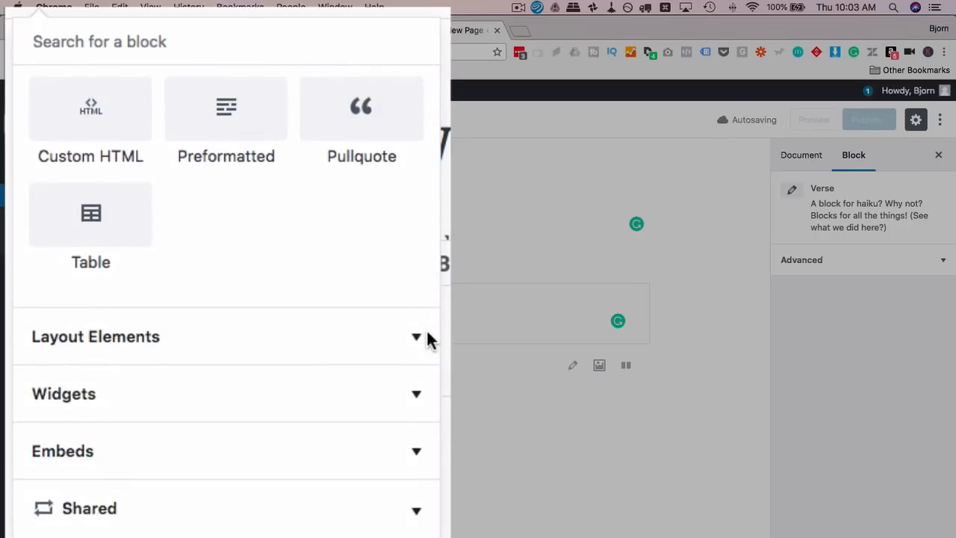
- Expand the Layout Elements, Widgets and Embeds categories and look through the blocks they offer
{"action": "left_click", "coordinate": [420, 338]}
{"action": "scroll", "coordinate": [290, 380], "scroll_direction": "up", "scroll_amount": 1}
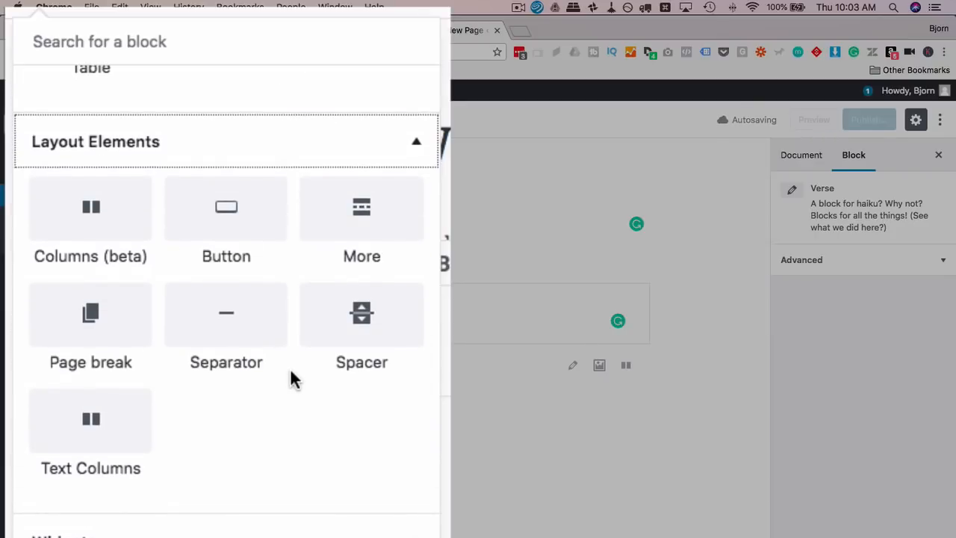
{"action": "scroll", "coordinate": [127, 431], "scroll_direction": "down", "scroll_amount": 4}
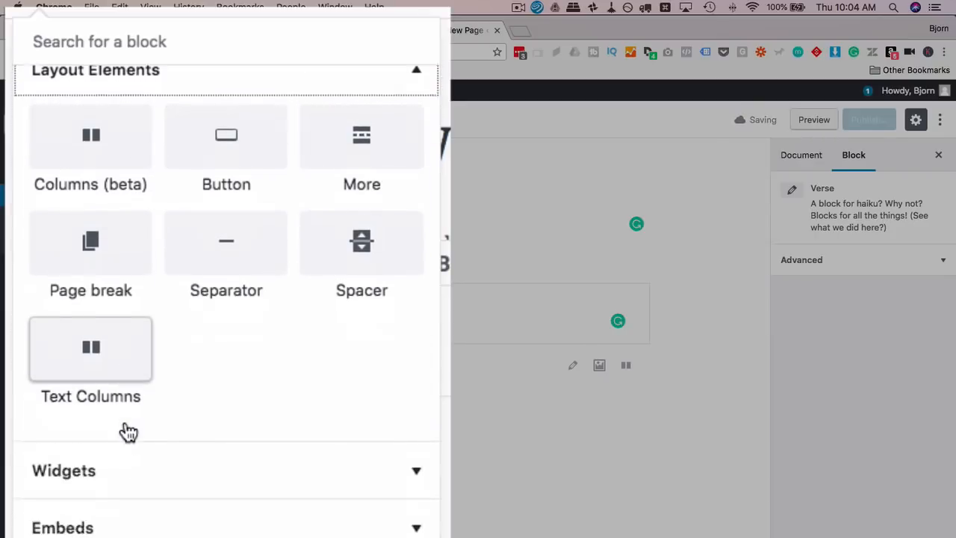
{"action": "left_click", "coordinate": [247, 394]}
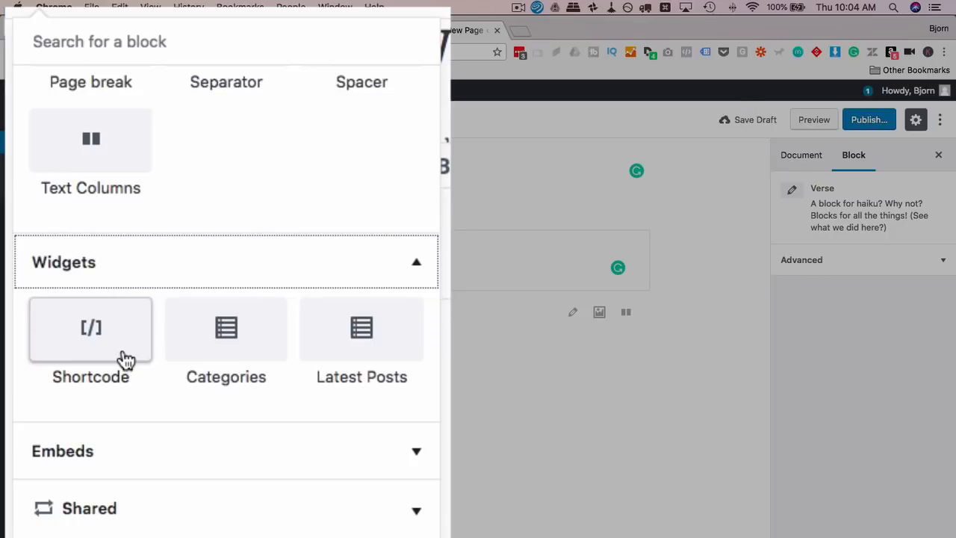
{"action": "left_click", "coordinate": [416, 463]}
{"action": "scroll", "coordinate": [230, 302], "scroll_direction": "down", "scroll_amount": 5}
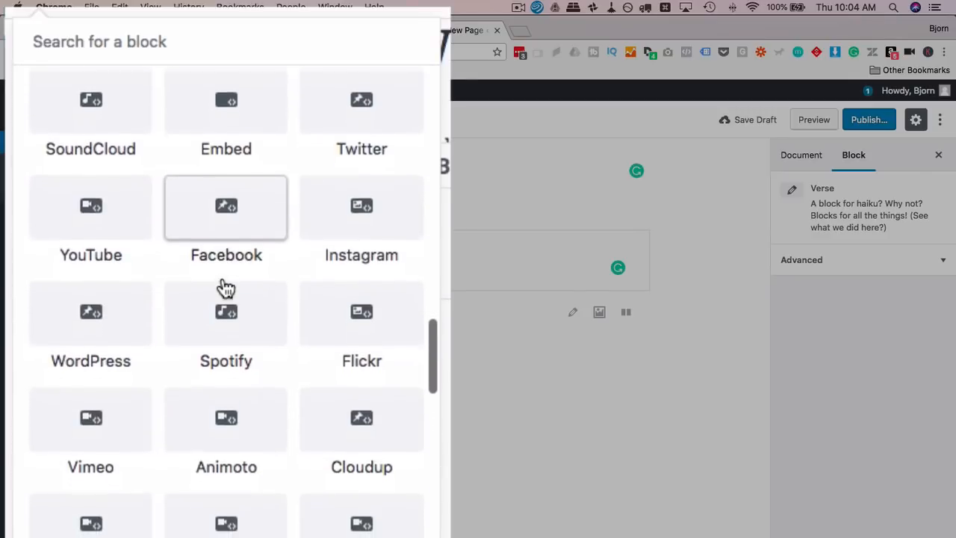
- Look through the Embeds category of available blocks and insert a Kickstarter block below the Verse block
{"action": "scroll", "coordinate": [226, 286], "scroll_direction": "down", "scroll_amount": 5}
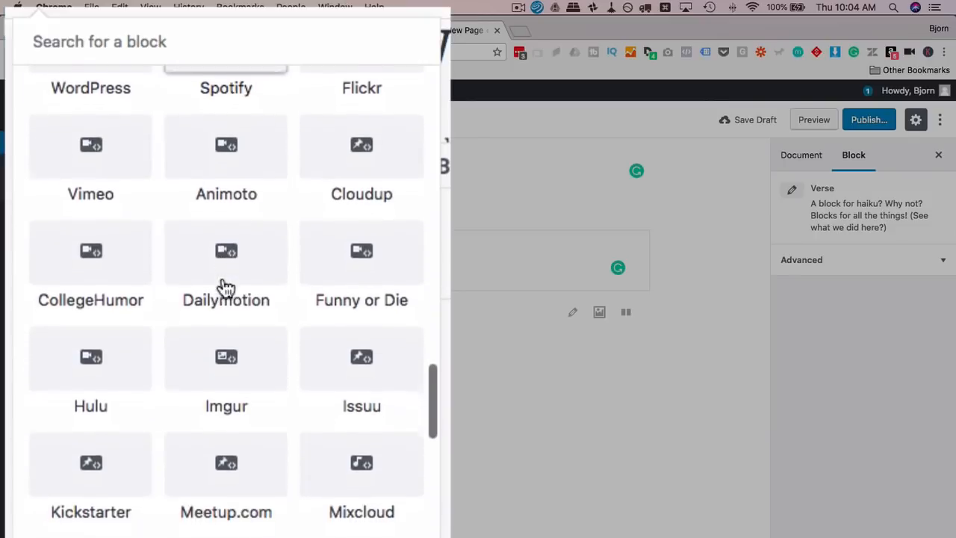
{"action": "scroll", "coordinate": [225, 285], "scroll_direction": "up", "scroll_amount": 9}
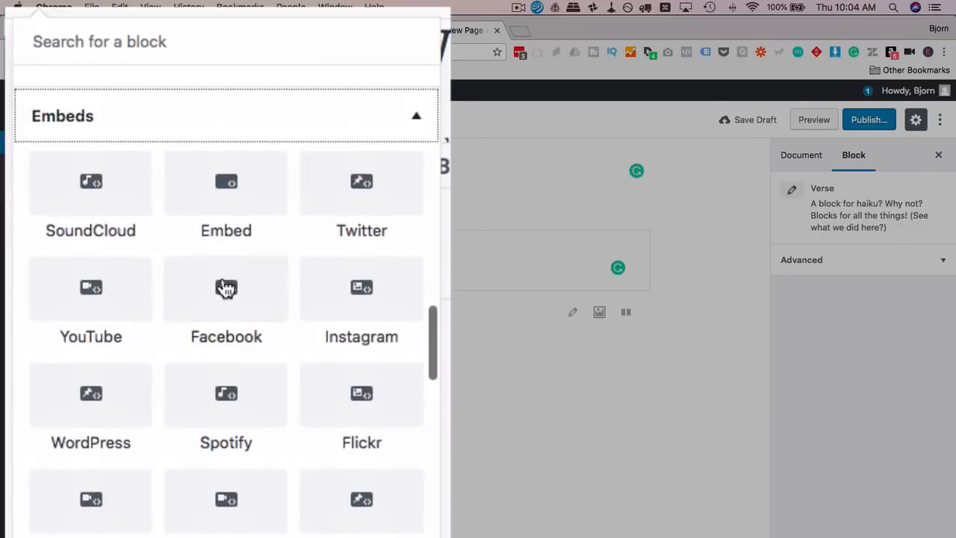
{"action": "scroll", "coordinate": [225, 285], "scroll_direction": "down", "scroll_amount": 9}
{"action": "scroll", "coordinate": [226, 289], "scroll_direction": "down", "scroll_amount": 2}
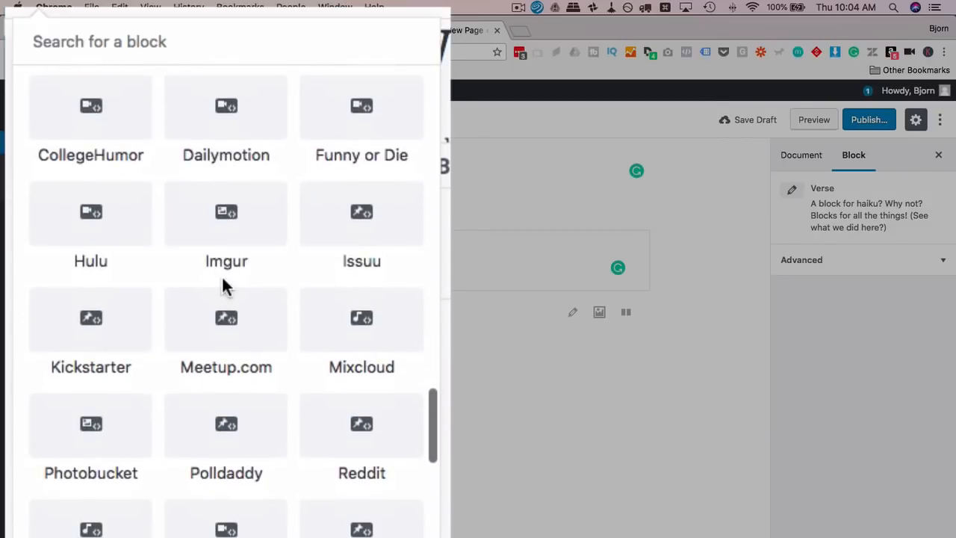
{"action": "scroll", "coordinate": [224, 287], "scroll_direction": "down", "scroll_amount": 7}
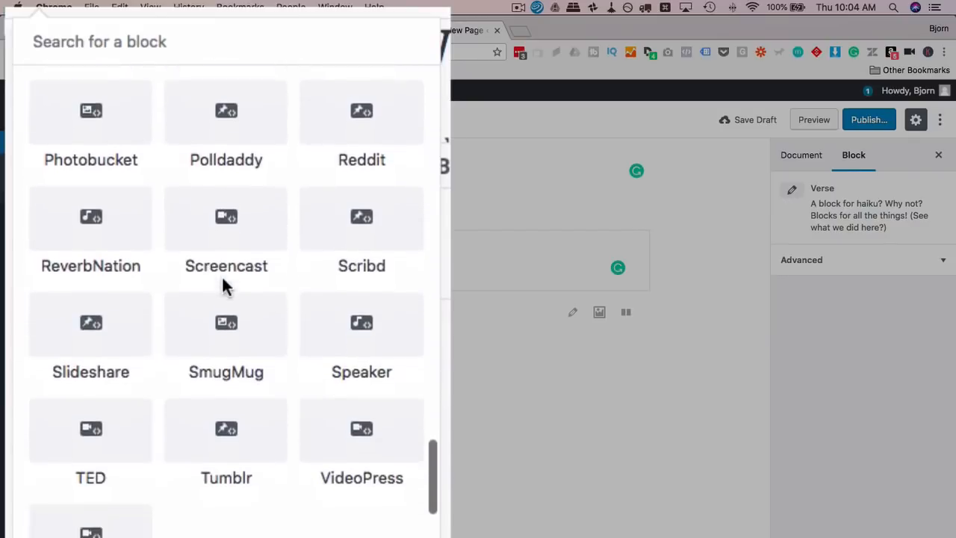
{"action": "scroll", "coordinate": [223, 282], "scroll_direction": "down", "scroll_amount": 2}
{"action": "scroll", "coordinate": [224, 283], "scroll_direction": "up", "scroll_amount": 4}
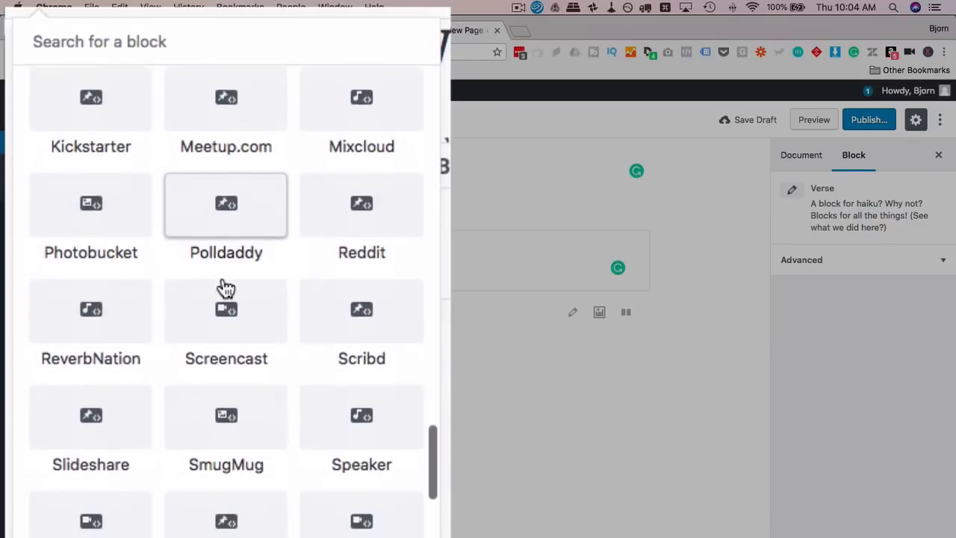
{"action": "scroll", "coordinate": [224, 288], "scroll_direction": "up", "scroll_amount": 1}
{"action": "left_click", "coordinate": [75, 202]}
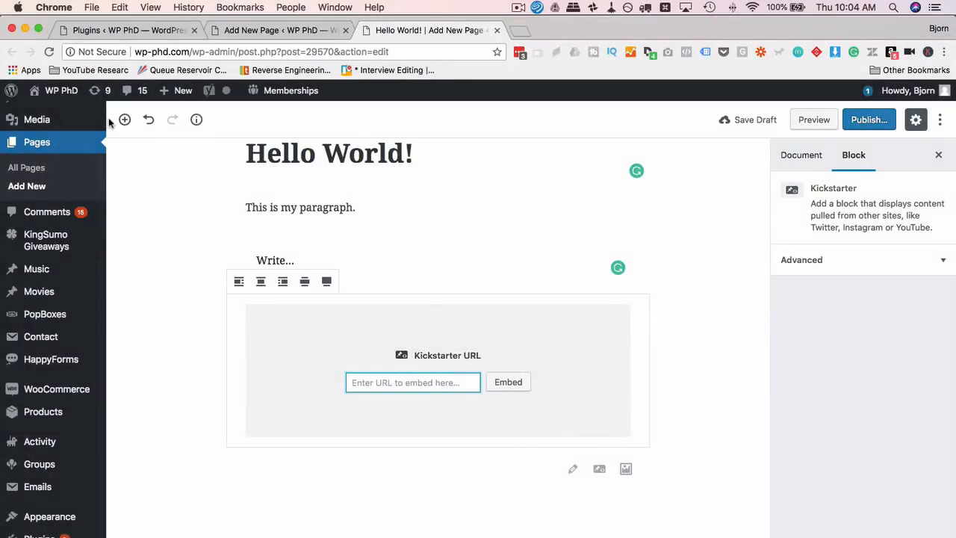
- Reopen the list of available blocks, look through the Embeds and Shared categories, and close the list
{"action": "left_click", "coordinate": [124, 120]}
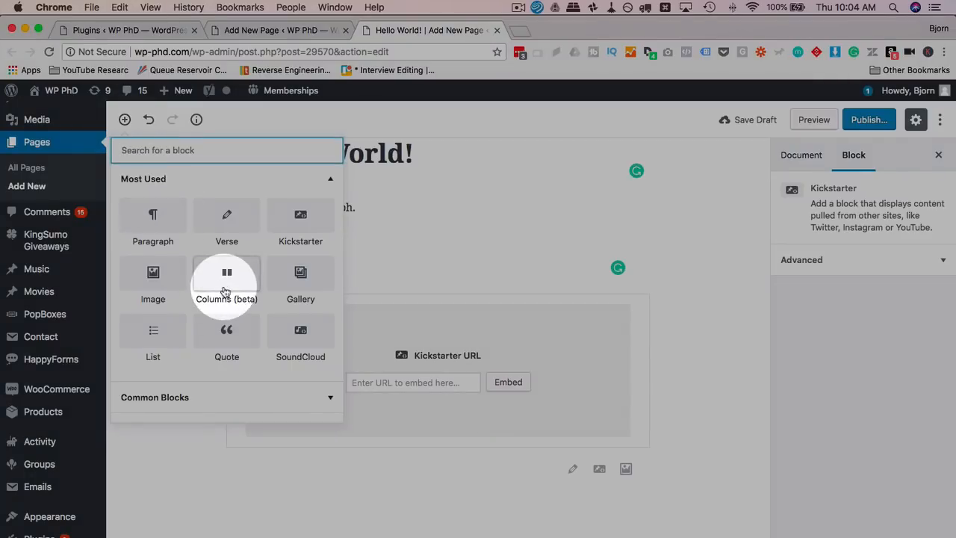
{"action": "scroll", "coordinate": [224, 292], "scroll_direction": "down", "scroll_amount": 4}
{"action": "left_click", "coordinate": [269, 377]}
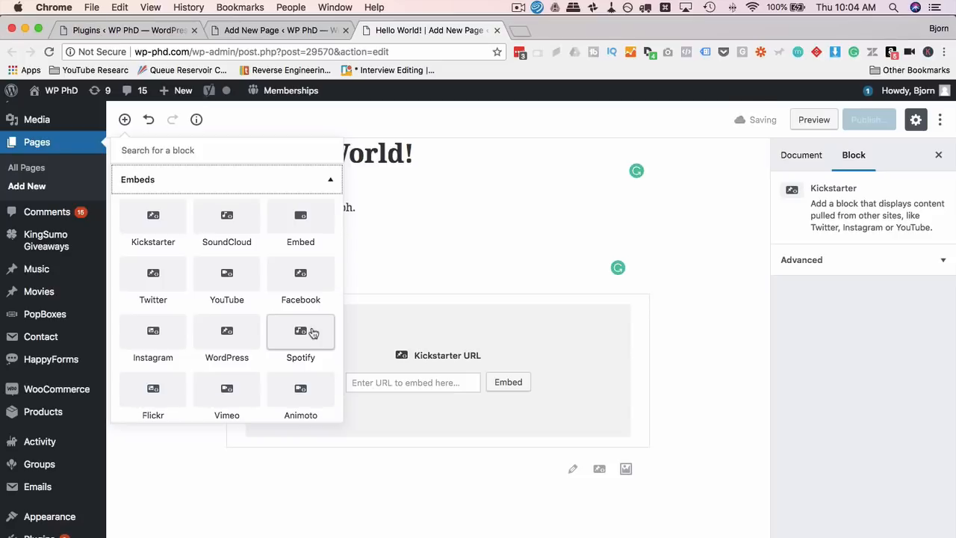
{"action": "scroll", "coordinate": [313, 332], "scroll_direction": "down", "scroll_amount": 8}
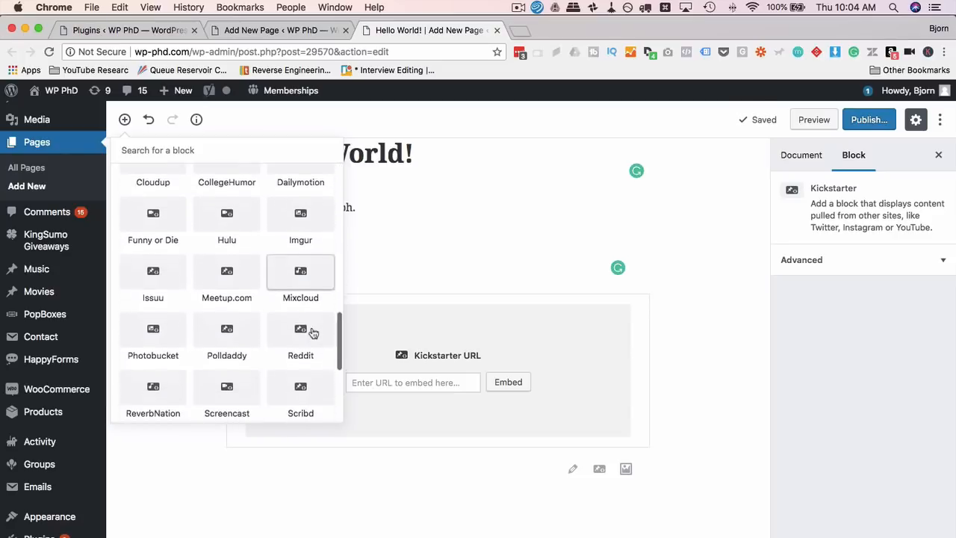
{"action": "scroll", "coordinate": [313, 333], "scroll_direction": "up", "scroll_amount": 10}
{"action": "left_click", "coordinate": [313, 331]}
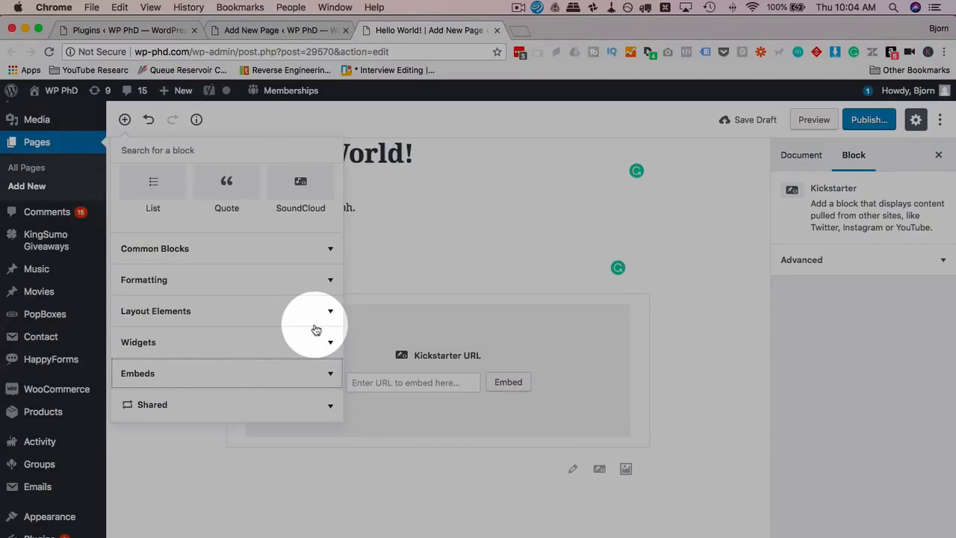
{"action": "scroll", "coordinate": [318, 366], "scroll_direction": "down", "scroll_amount": 2}
{"action": "left_click", "coordinate": [323, 401]}
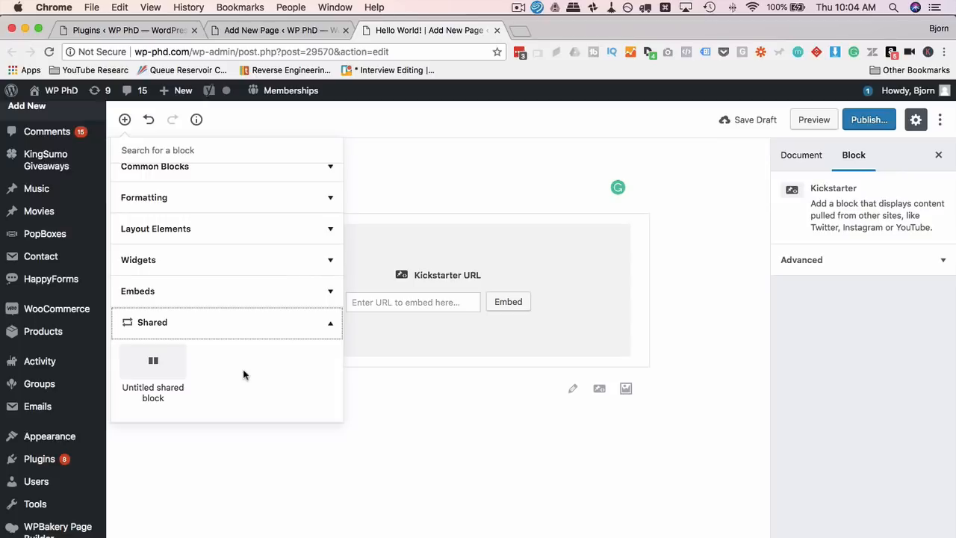
{"action": "left_click", "coordinate": [687, 396]}
{"action": "scroll", "coordinate": [687, 398], "scroll_direction": "up", "scroll_amount": 4}
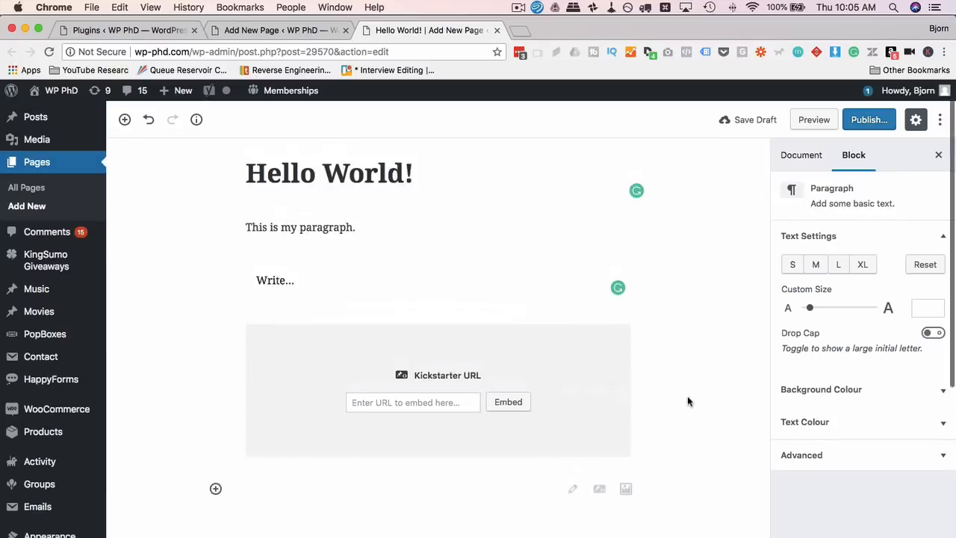
- Select the Kickstarter embed and the Verse block in turn, and deselect them to return to the document settings
{"action": "left_click", "coordinate": [555, 383]}
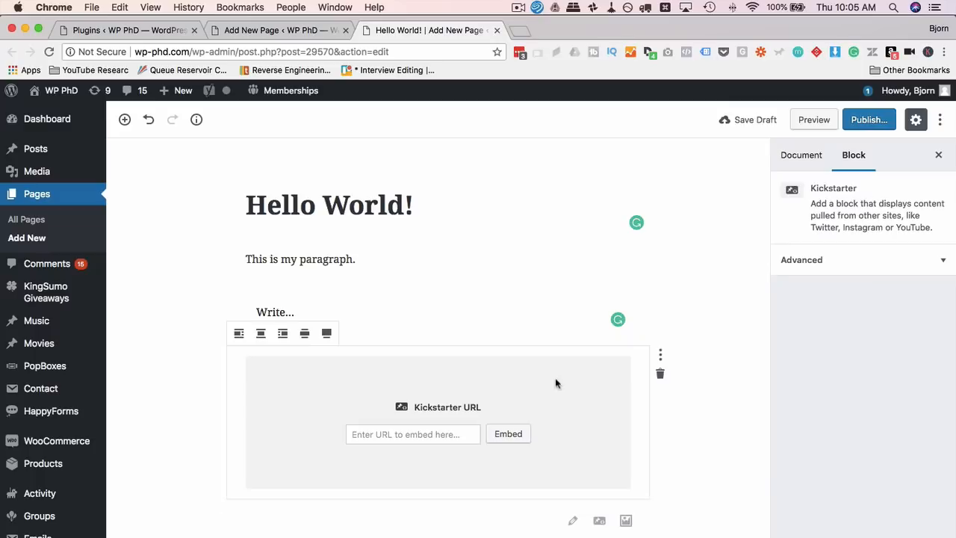
{"action": "left_click", "coordinate": [459, 318]}
{"action": "left_click", "coordinate": [705, 301]}
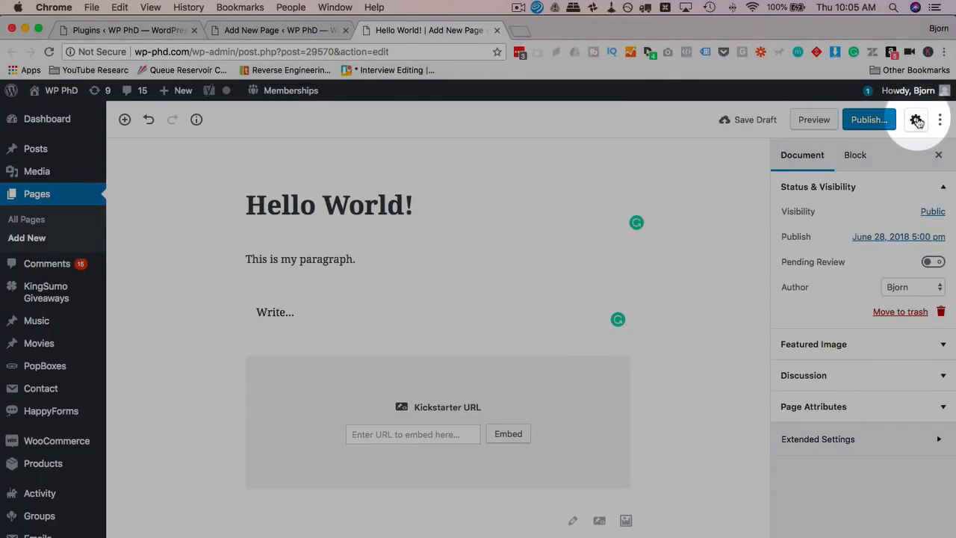
- Save the page as a draft and open its preview, checking the Hello World! title, the paragraph and the Verse area
{"action": "left_click", "coordinate": [757, 119]}
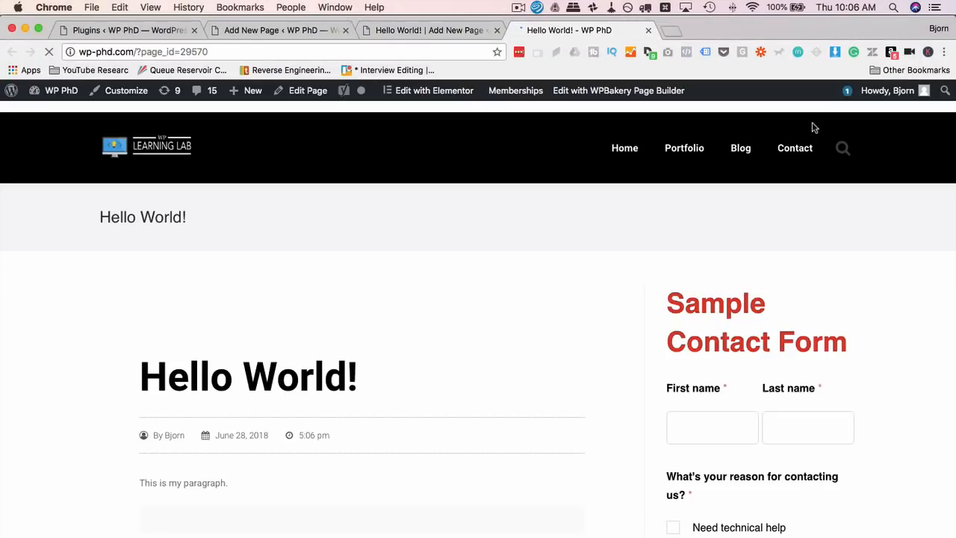
{"action": "scroll", "coordinate": [174, 298], "scroll_direction": "down", "scroll_amount": 3}
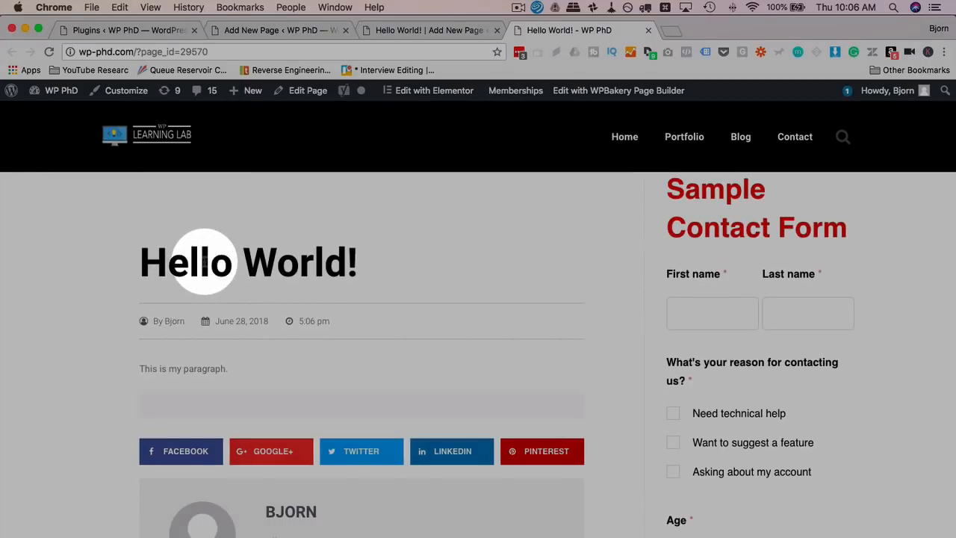
{"action": "double_click", "coordinate": [204, 261]}
{"action": "left_click_drag", "start_coordinate": [204, 262], "coordinate": [378, 271]}
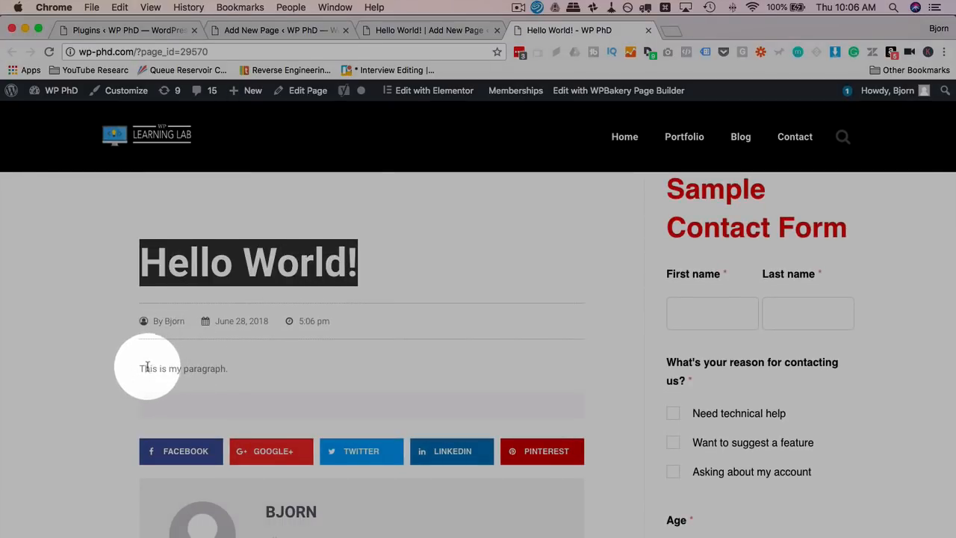
{"action": "left_click_drag", "start_coordinate": [141, 368], "coordinate": [225, 368]}
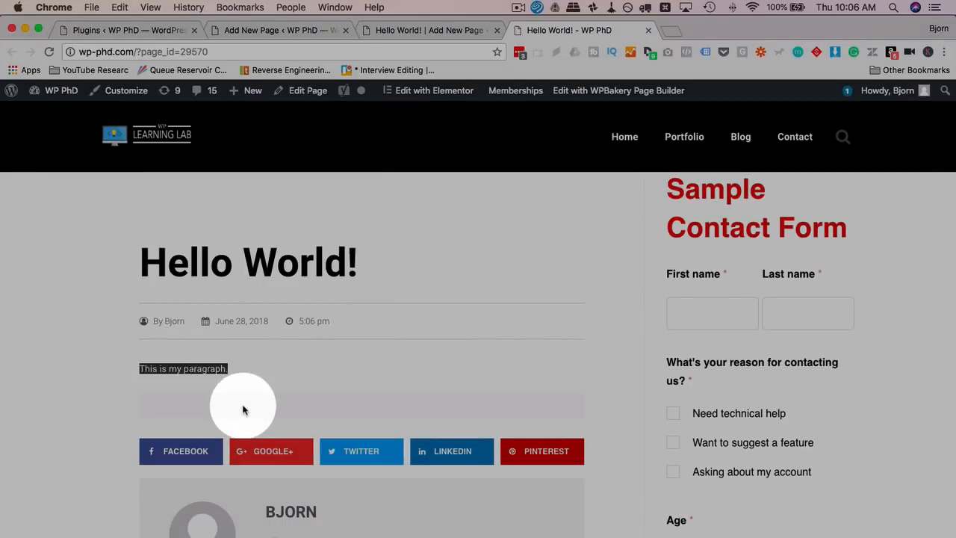
{"action": "left_click", "coordinate": [205, 408]}
- Examine the content below the Verse area in the preview, and recheck the title and paragraph text
{"action": "scroll", "coordinate": [248, 401], "scroll_direction": "down", "scroll_amount": 7}
{"action": "scroll", "coordinate": [247, 401], "scroll_direction": "up", "scroll_amount": 9}
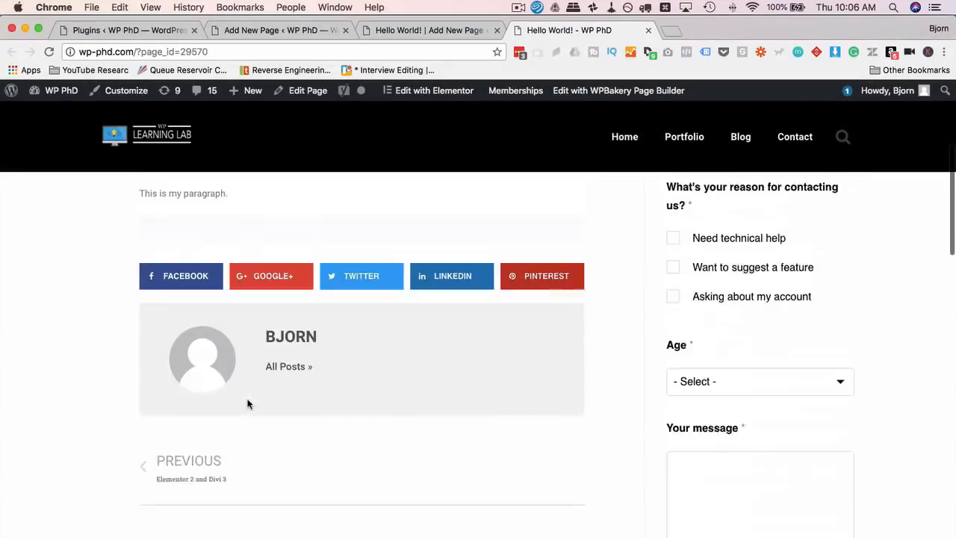
{"action": "scroll", "coordinate": [247, 404], "scroll_direction": "down", "scroll_amount": 1}
{"action": "left_click_drag", "start_coordinate": [145, 292], "coordinate": [313, 325]}
{"action": "left_click_drag", "start_coordinate": [142, 406], "coordinate": [251, 412]}
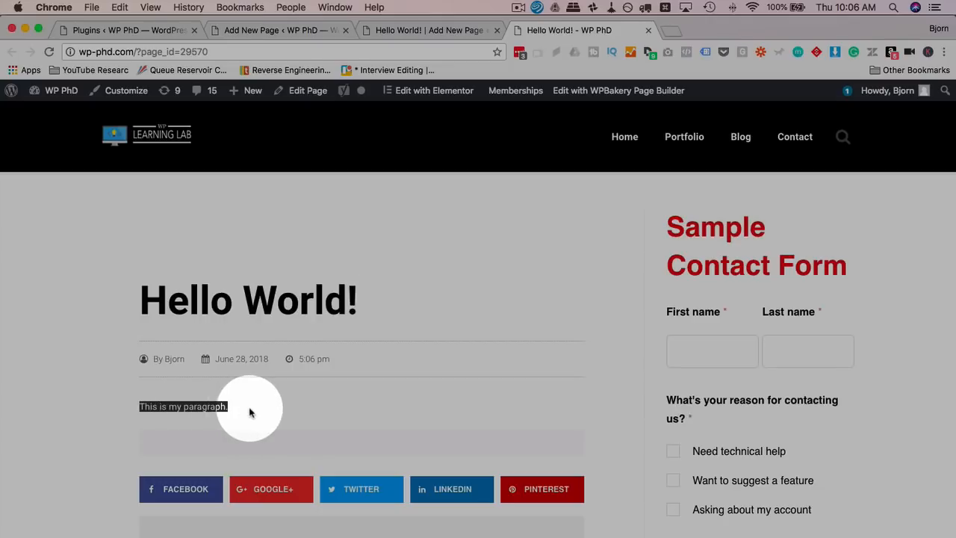
{"action": "left_click", "coordinate": [457, 28]}
{"action": "left_click", "coordinate": [545, 30]}
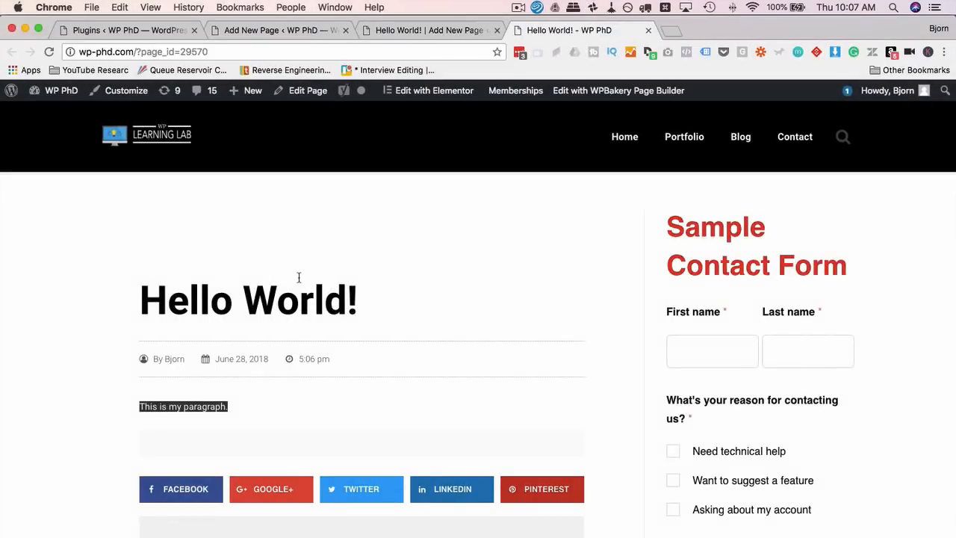
- Examine the whole previewed page, including its header, social sharing buttons, author box, sidebar contact form and footer
{"action": "scroll", "coordinate": [299, 278], "scroll_direction": "up", "scroll_amount": 2}
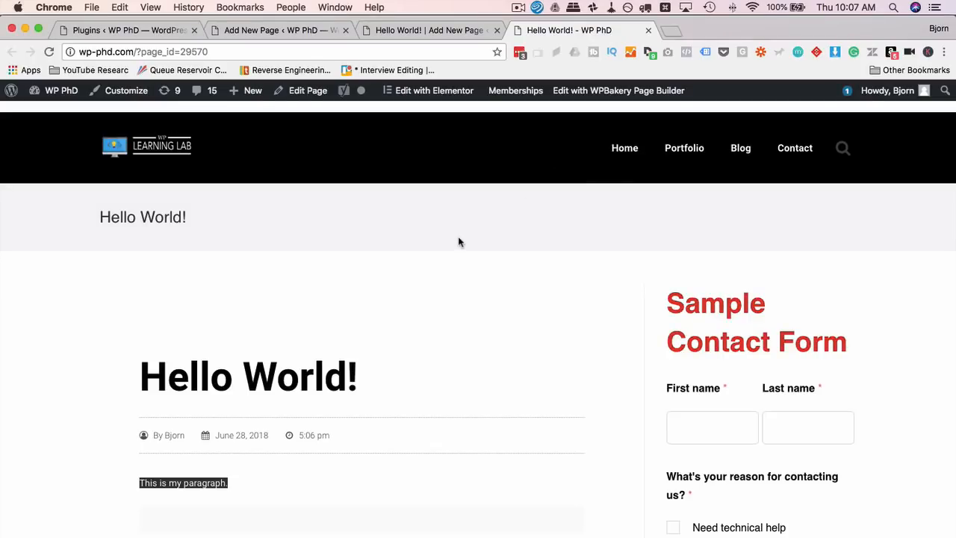
{"action": "scroll", "coordinate": [458, 241], "scroll_direction": "down", "scroll_amount": 15}
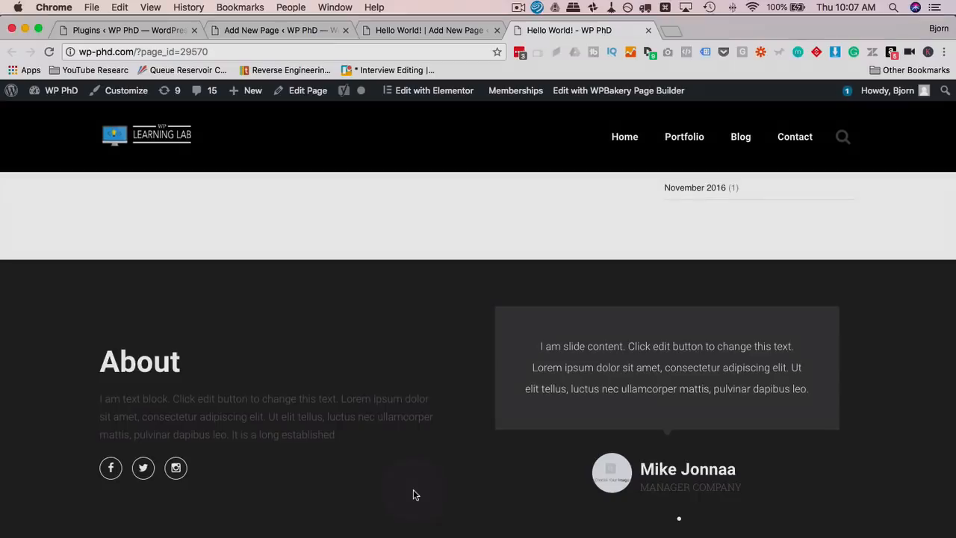
{"action": "scroll", "coordinate": [413, 493], "scroll_direction": "up", "scroll_amount": 10}
{"action": "scroll", "coordinate": [413, 493], "scroll_direction": "up", "scroll_amount": 10}
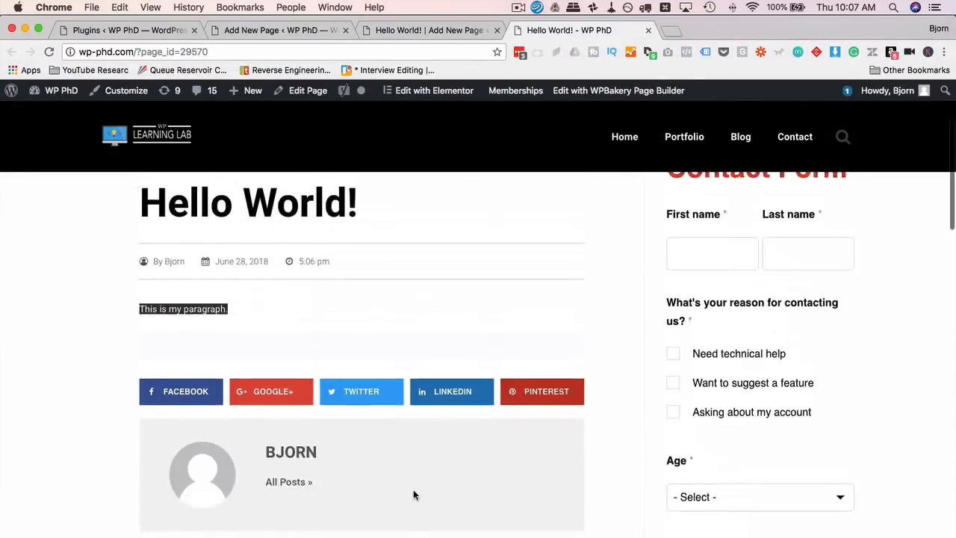
{"action": "scroll", "coordinate": [220, 267], "scroll_direction": "down", "scroll_amount": 1}
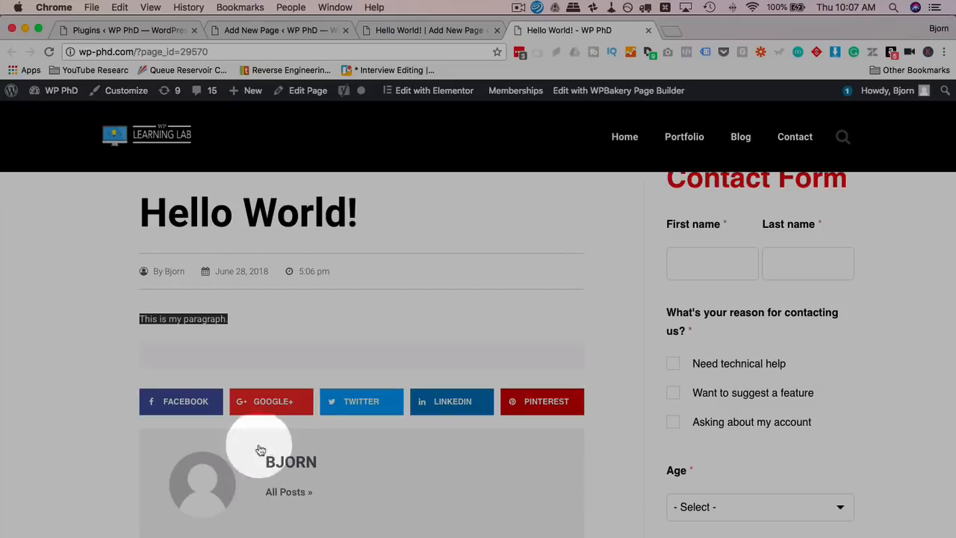
{"action": "scroll", "coordinate": [351, 478], "scroll_direction": "down", "scroll_amount": 1}
{"action": "scroll", "coordinate": [224, 366], "scroll_direction": "up", "scroll_amount": 2}
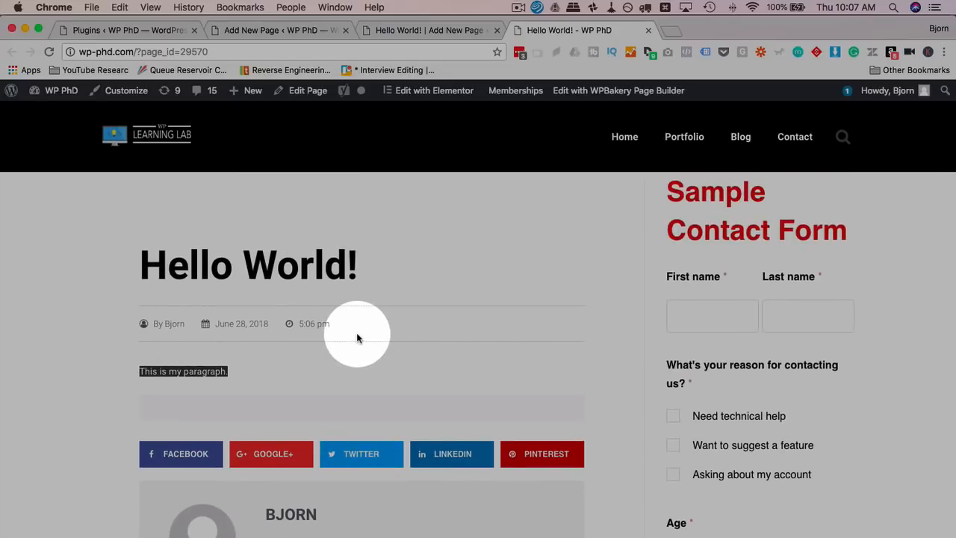
{"action": "scroll", "coordinate": [641, 288], "scroll_direction": "up", "scroll_amount": 2}
{"action": "scroll", "coordinate": [784, 492], "scroll_direction": "down", "scroll_amount": 3}
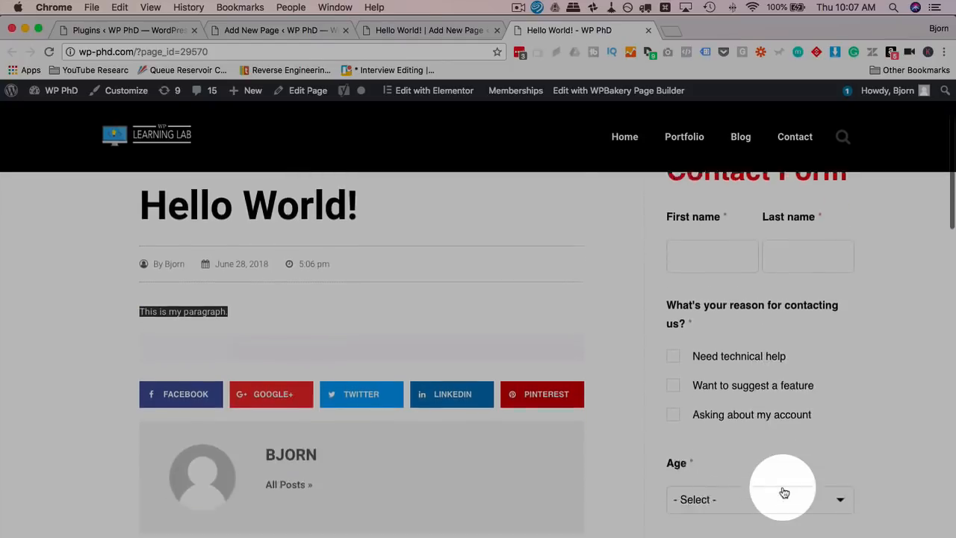
{"action": "scroll", "coordinate": [784, 492], "scroll_direction": "down", "scroll_amount": 5}
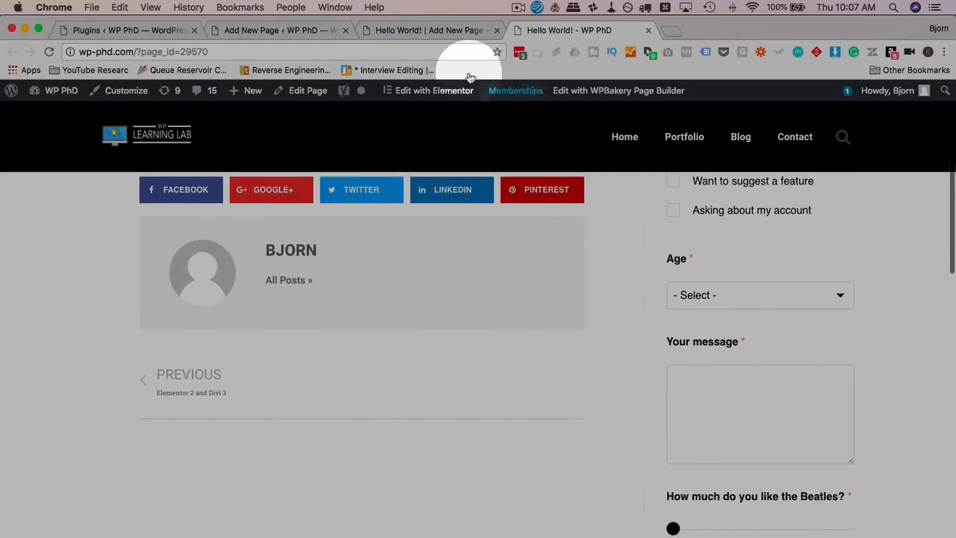
- Compare the Hello World! page in the editor with its front-end preview
{"action": "left_click", "coordinate": [405, 34]}
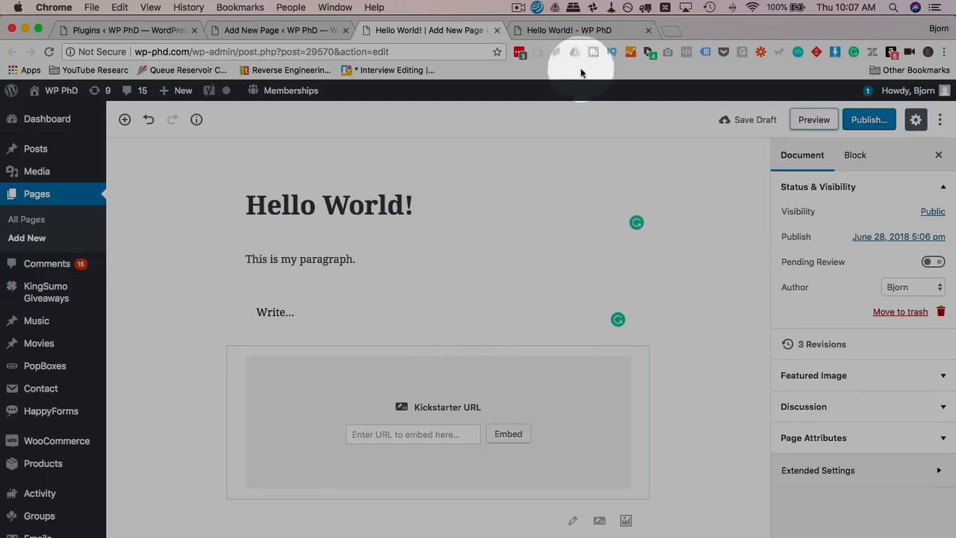
{"action": "left_click", "coordinate": [575, 30]}
{"action": "scroll", "coordinate": [658, 387], "scroll_direction": "up", "scroll_amount": 6}
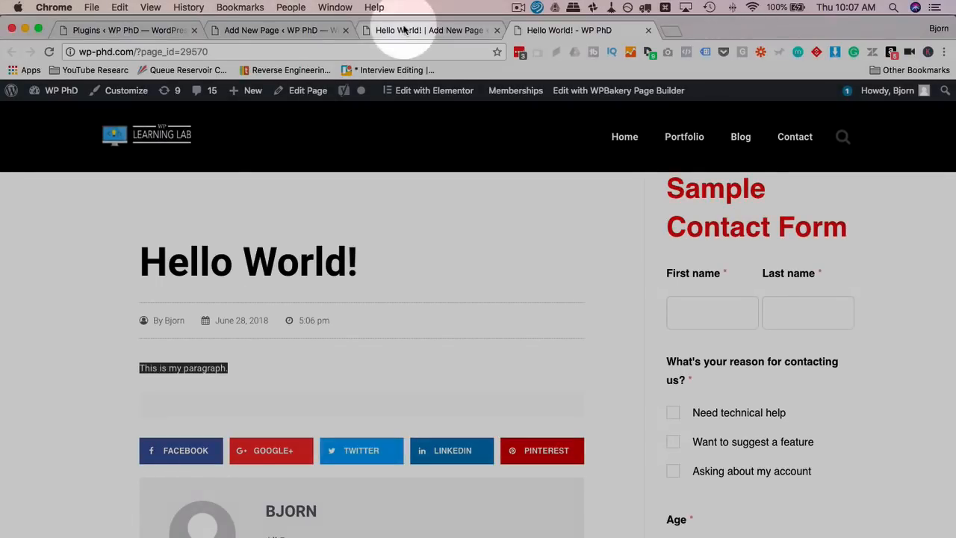
{"action": "left_click", "coordinate": [407, 27]}
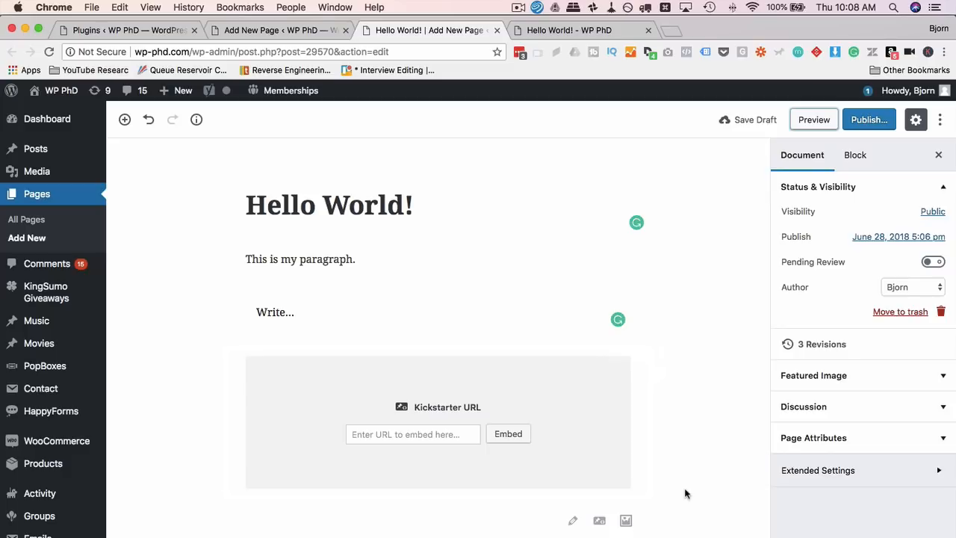
{"action": "left_click", "coordinate": [572, 30]}
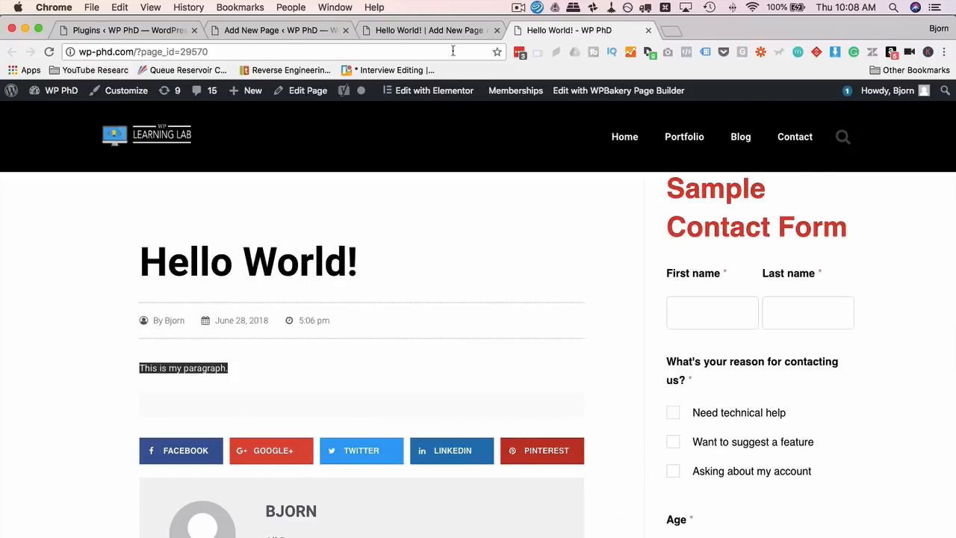